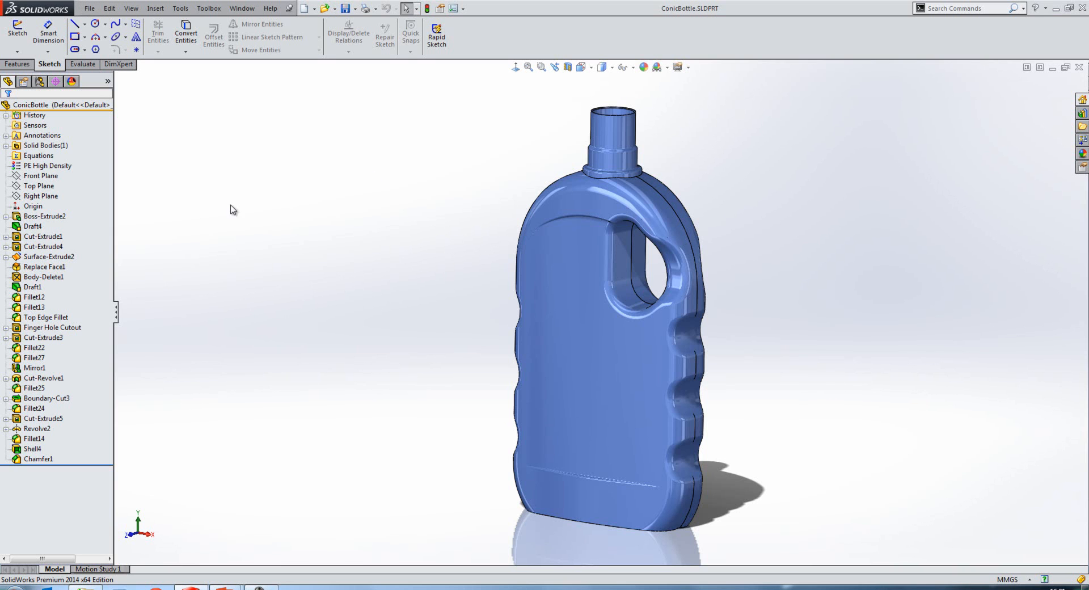
Roll the model back to before Finger Hole Cutout and delete the Top Edge Fillet feature
right_click(43, 329)
click(90, 296)
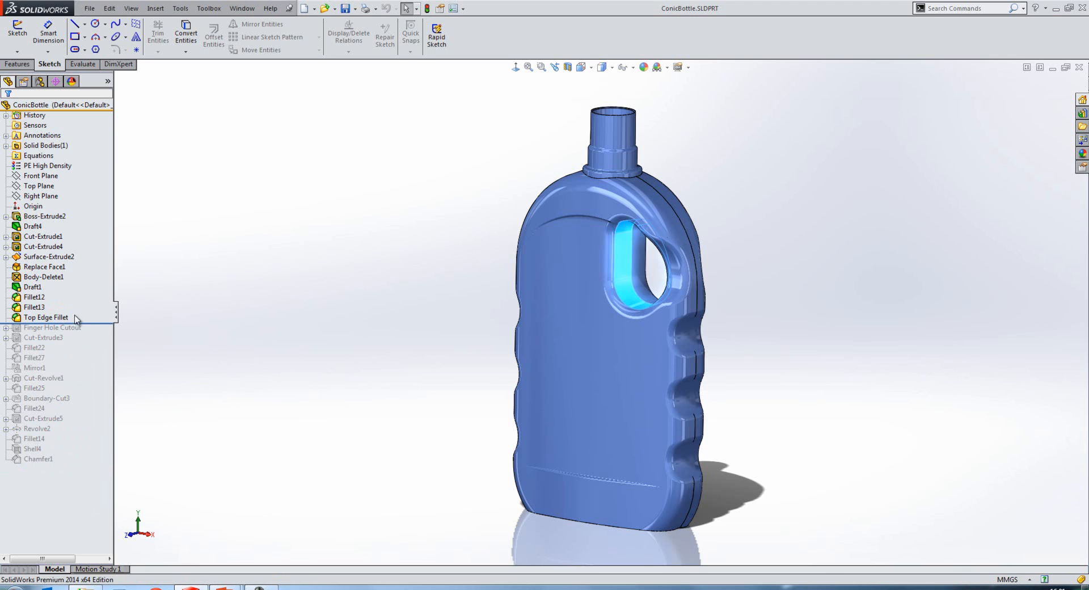
right_click(61, 319)
click(85, 393)
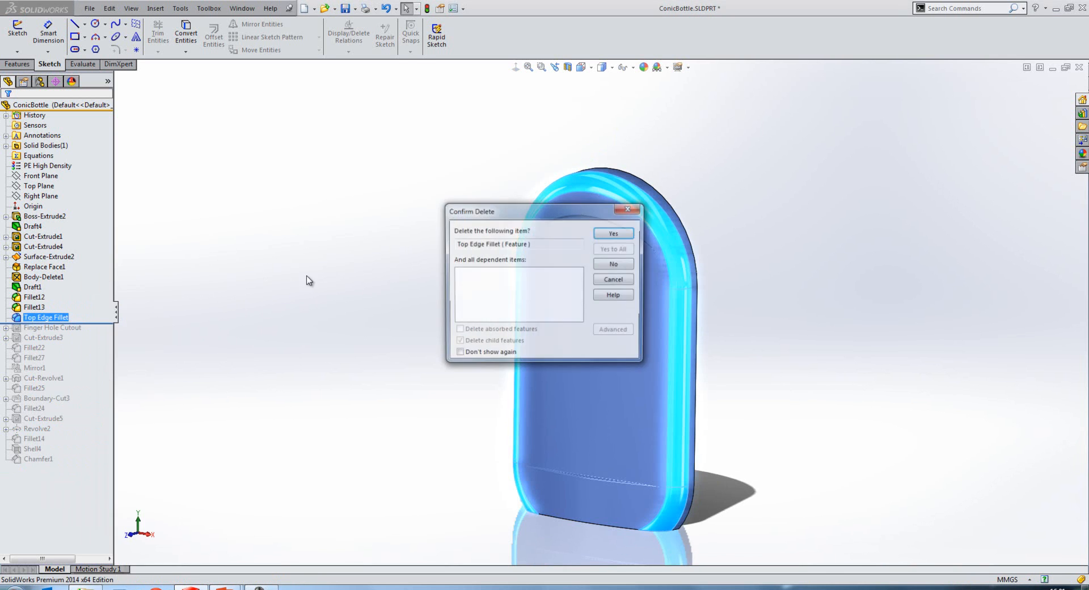
click(607, 236)
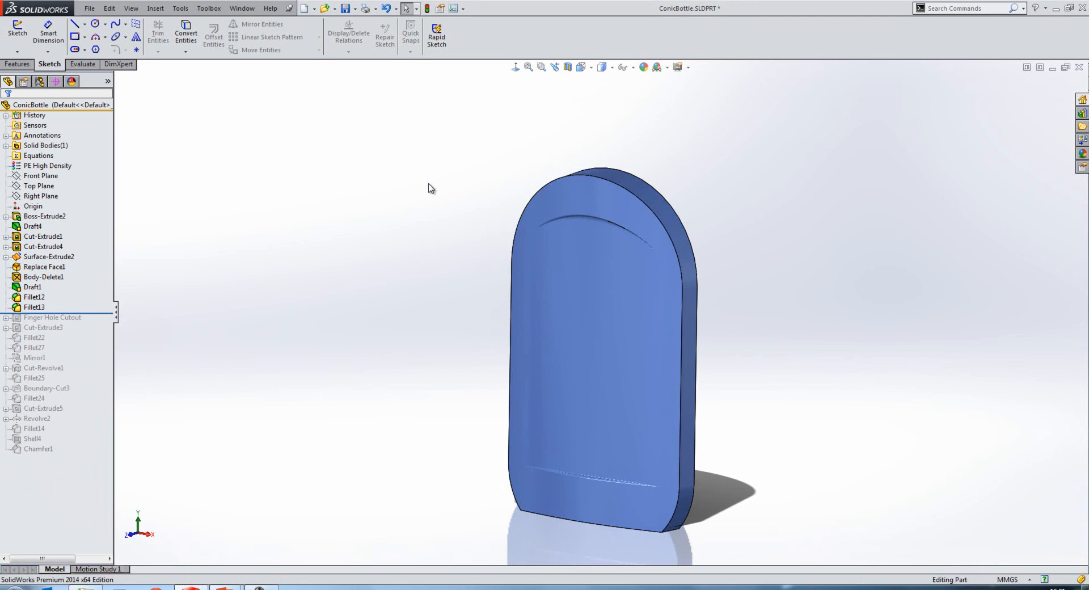
Start a constant-size Fillet on the arched front outer edge of the bottle body
key(s)
click(509, 198)
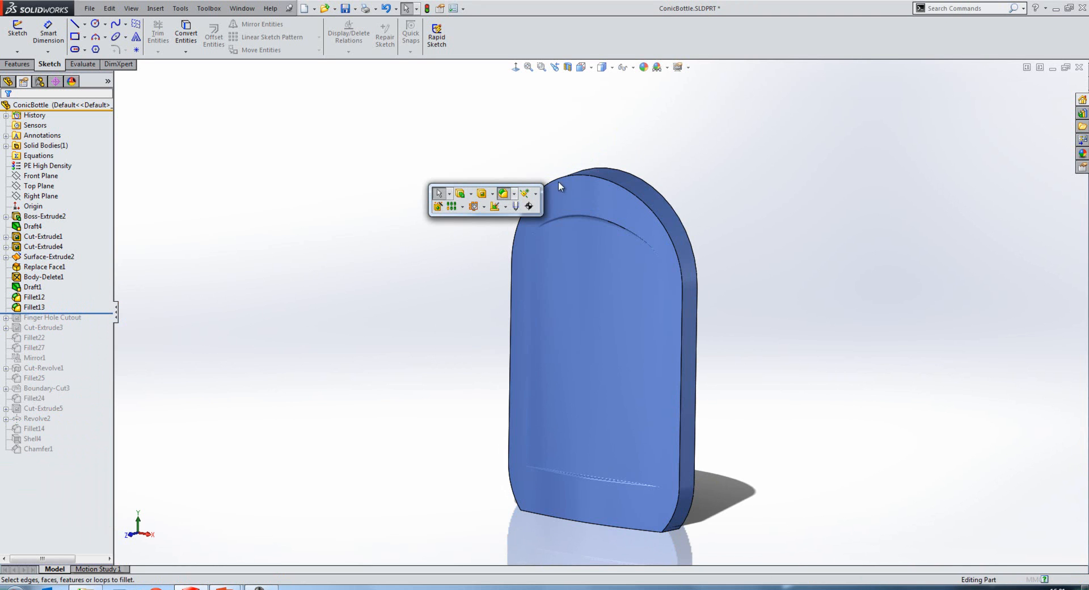
click(563, 180)
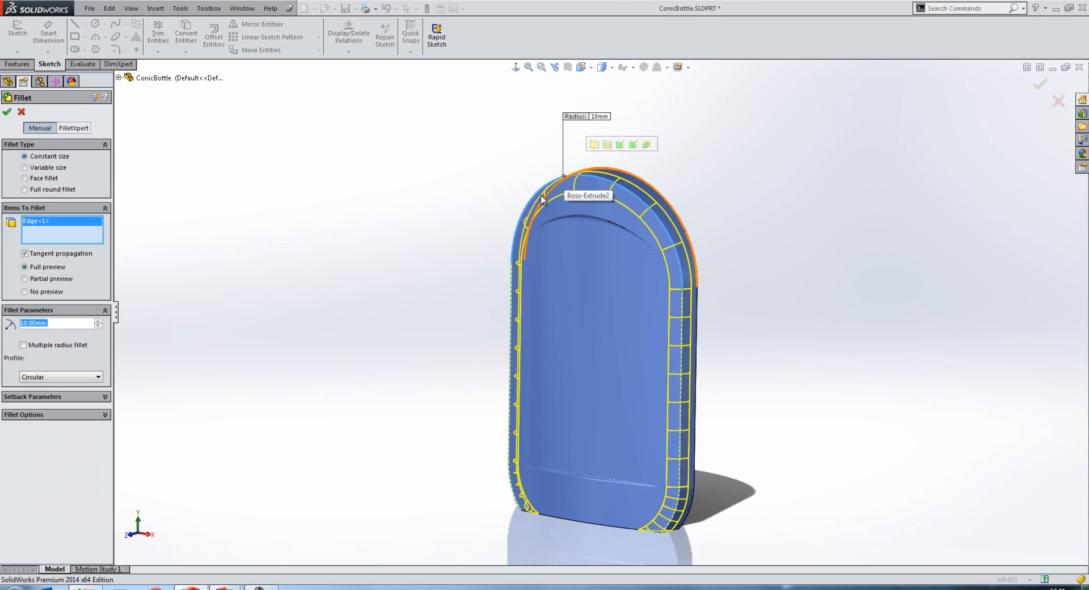
Switch the fillet profile to Conic Rho and set rho to 0.2
click(35, 377)
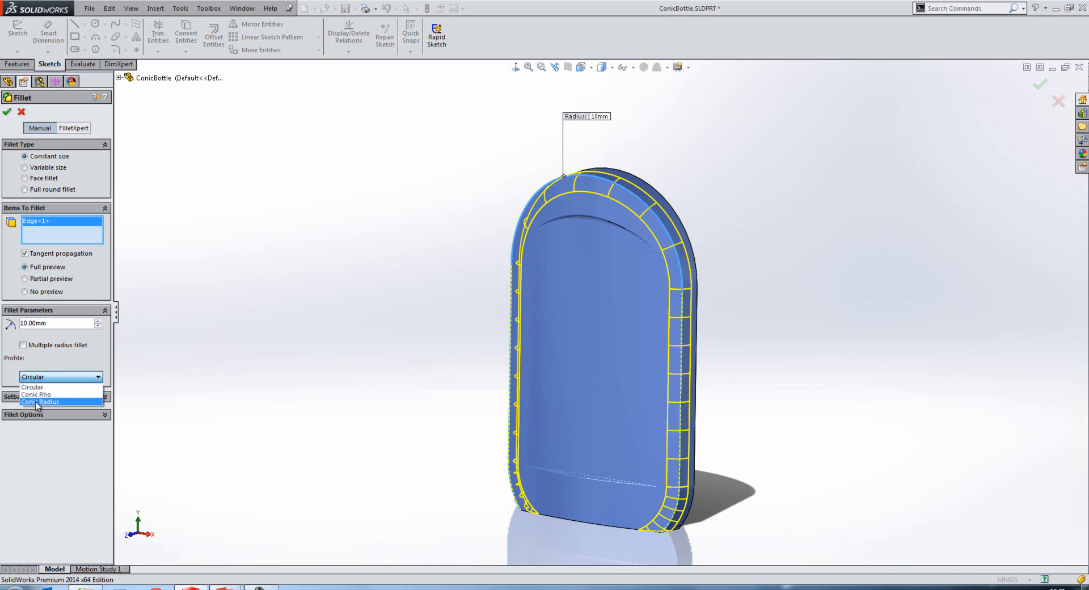
click(33, 365)
click(36, 376)
click(36, 384)
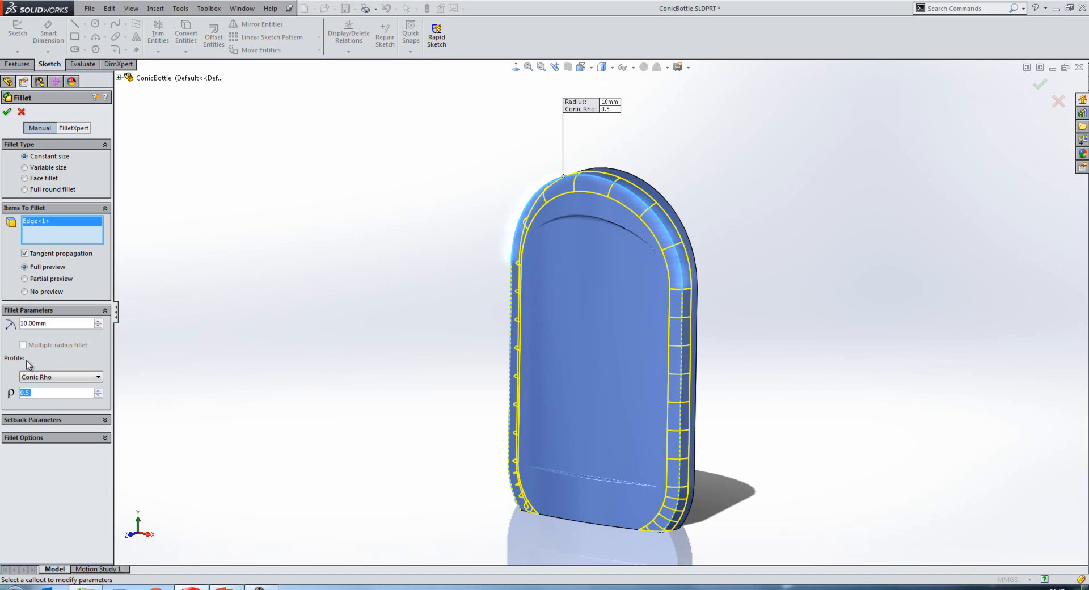
scroll(559, 242, down, 5)
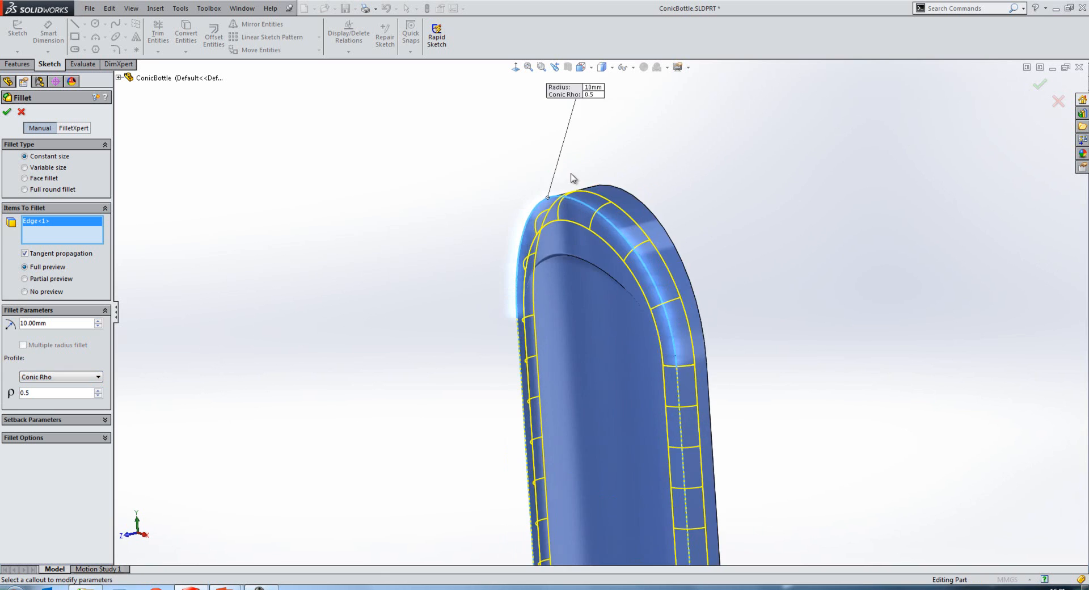
middle_drag(559, 242, 555, 268)
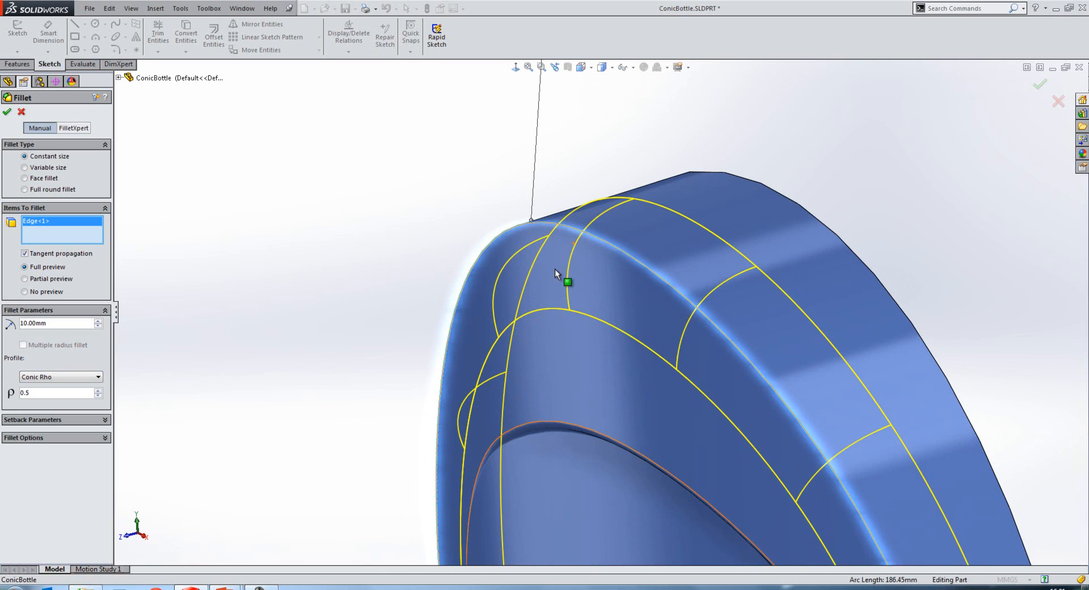
drag(66, 394, 2, 401)
text(0.2)
key(Return)
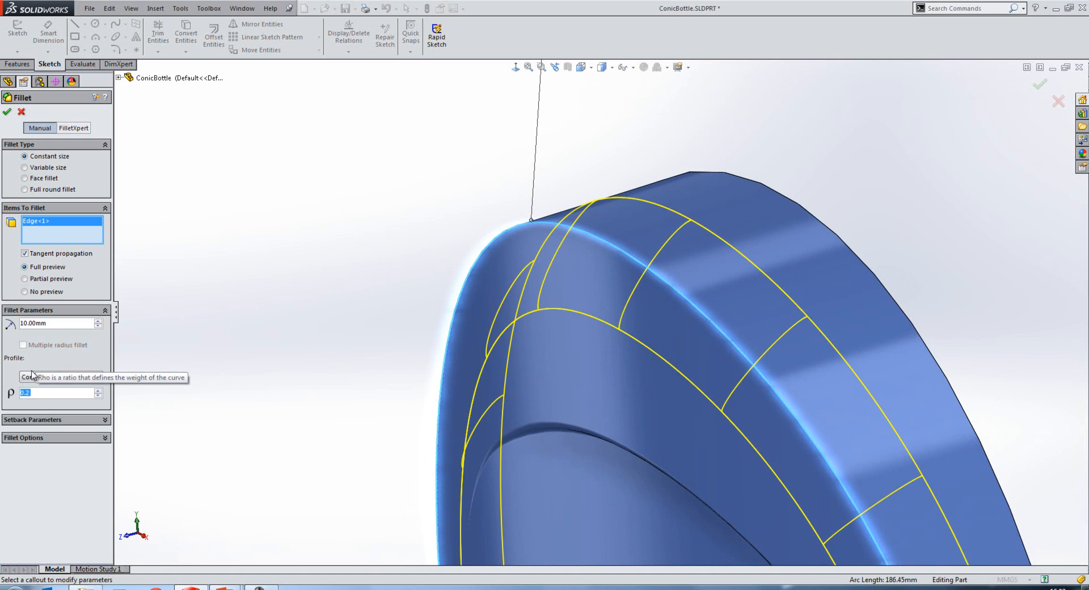
mouse_move(236, 347)
middle_down()
mouse_move(218, 340)
mouse_move(225, 348)
middle_up()
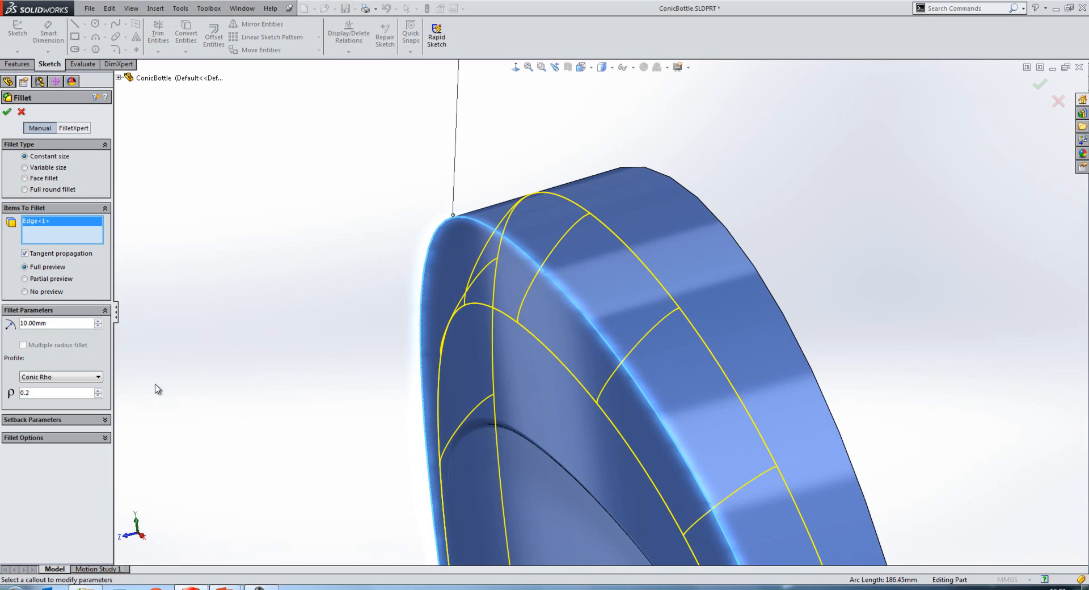
Try a rho value of 0.8 and set rho to 0.4142
drag(35, 392, 3, 391)
text(0.8)
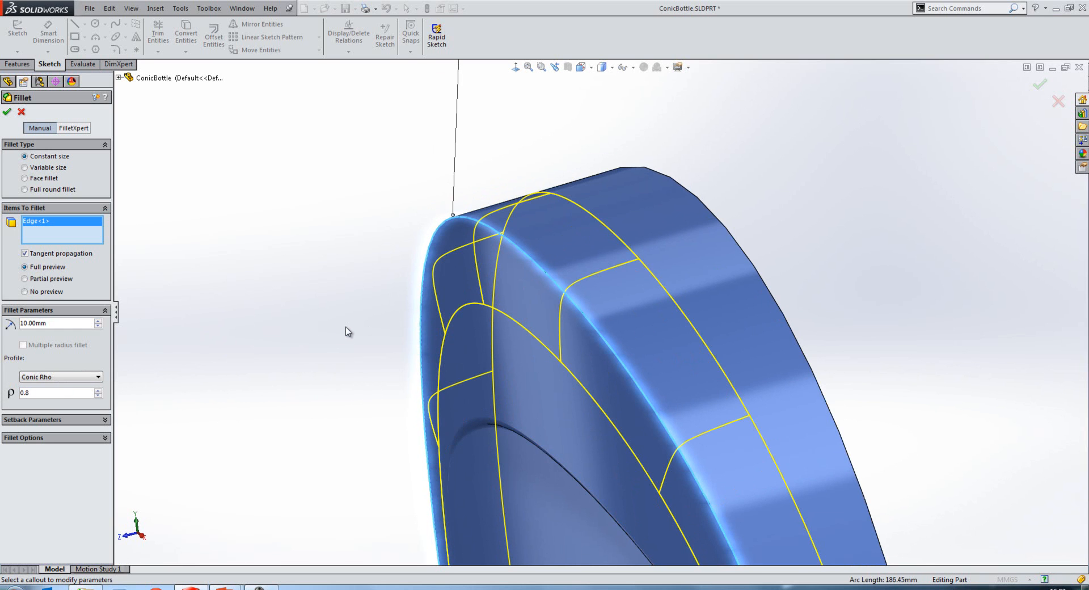
double_click(42, 396)
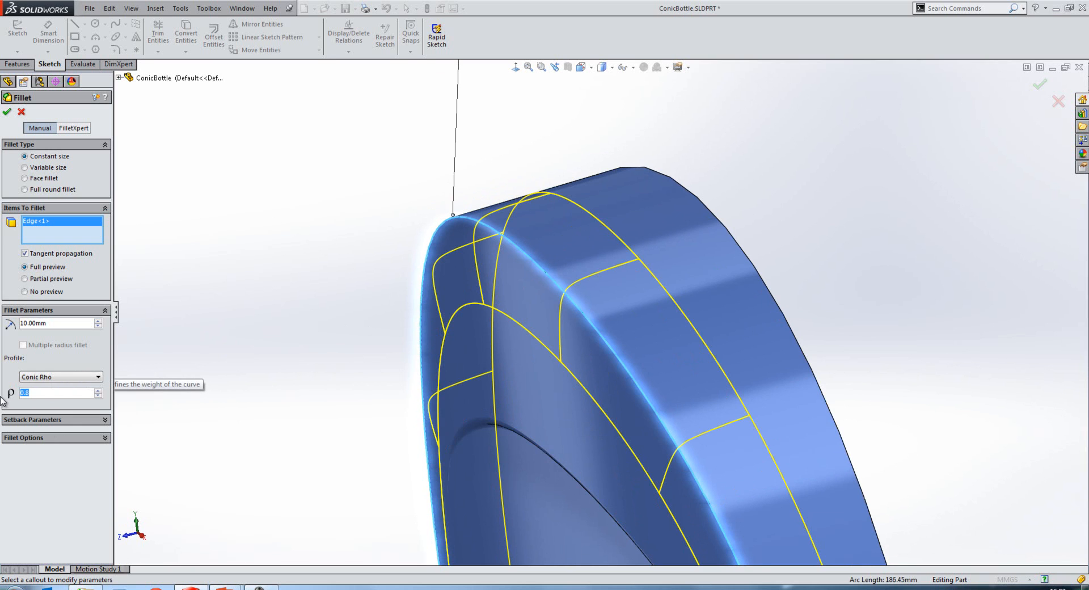
text(0.4142)
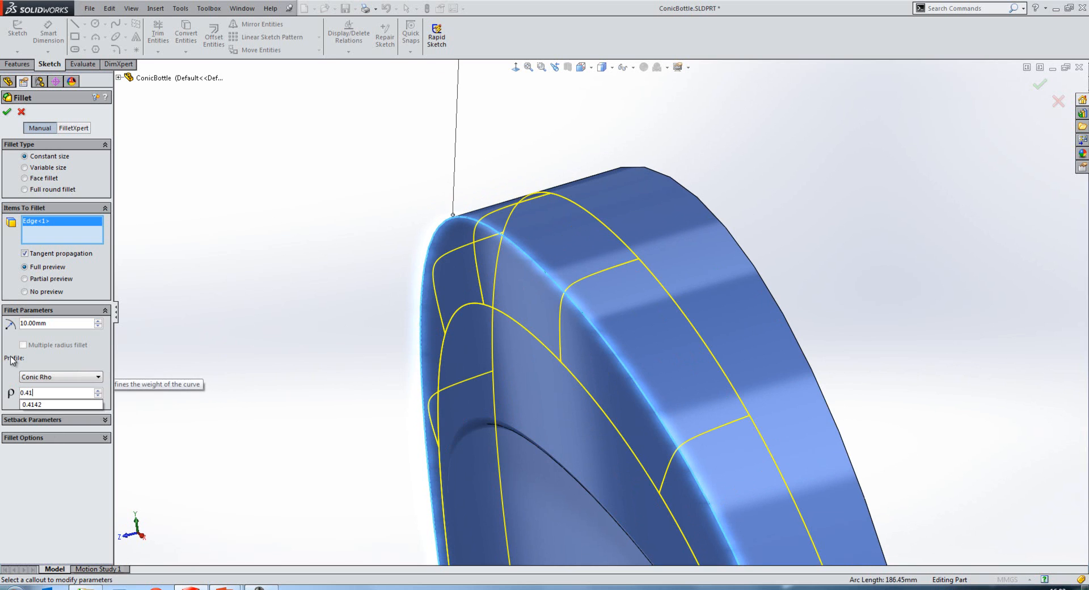
key(Return)
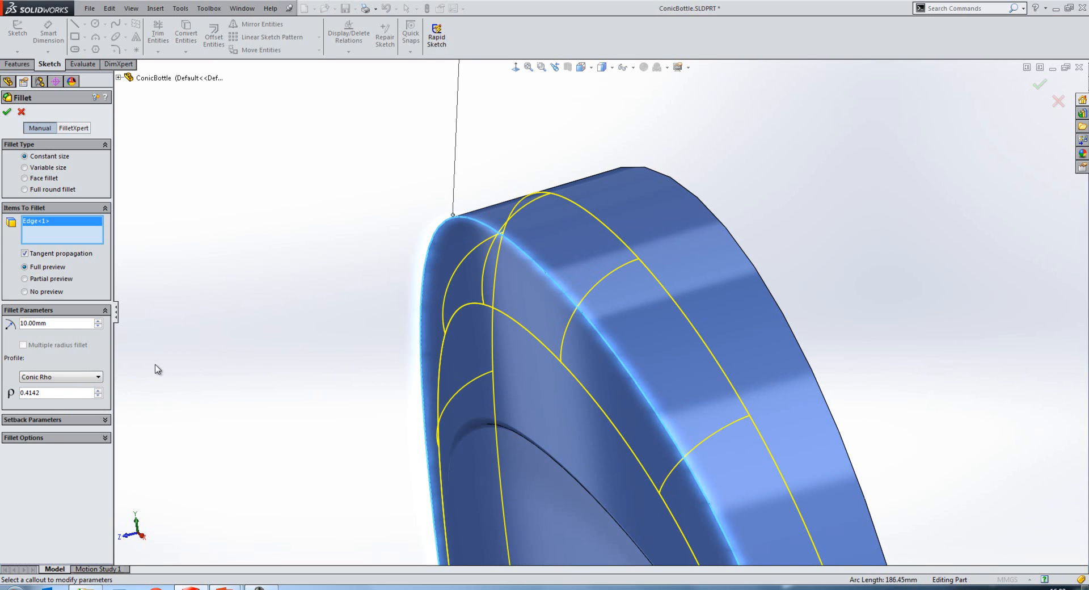
Switch the fillet profile to Conic Radius and set the conic radius to 2 mm
click(93, 377)
click(87, 402)
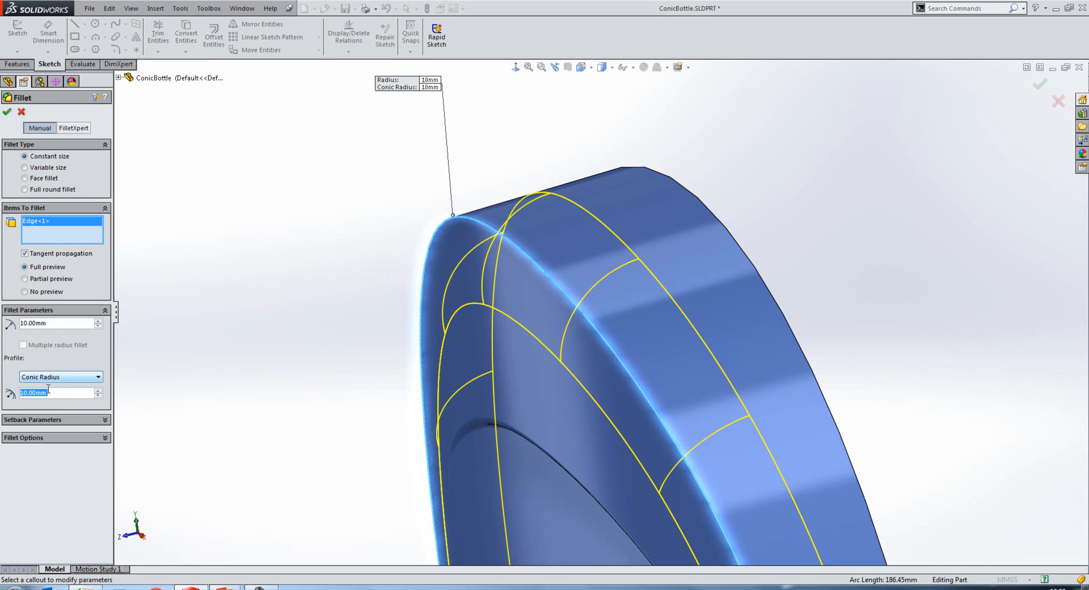
text(2)
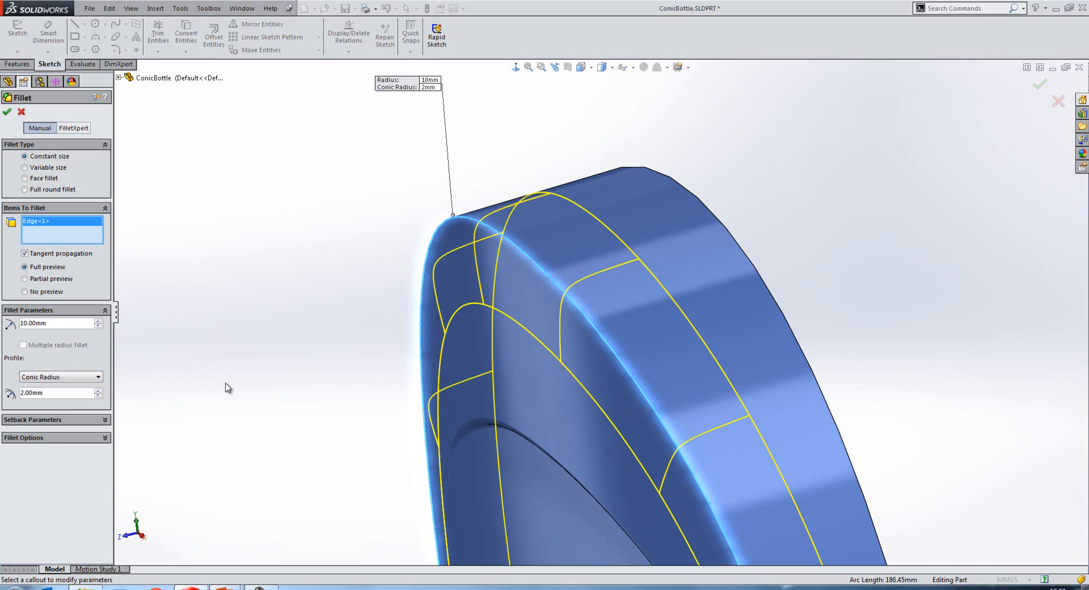
Try a conic radius of 100 mm and set it back to 10 mm
double_click(71, 392)
text(100)
key(Return)
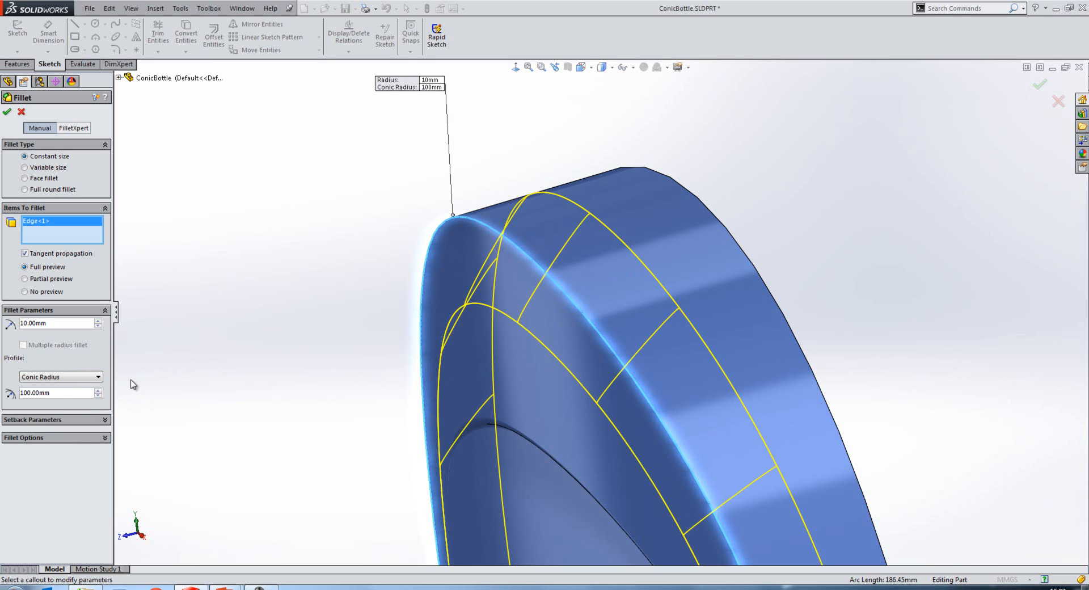
double_click(57, 391)
text(10)
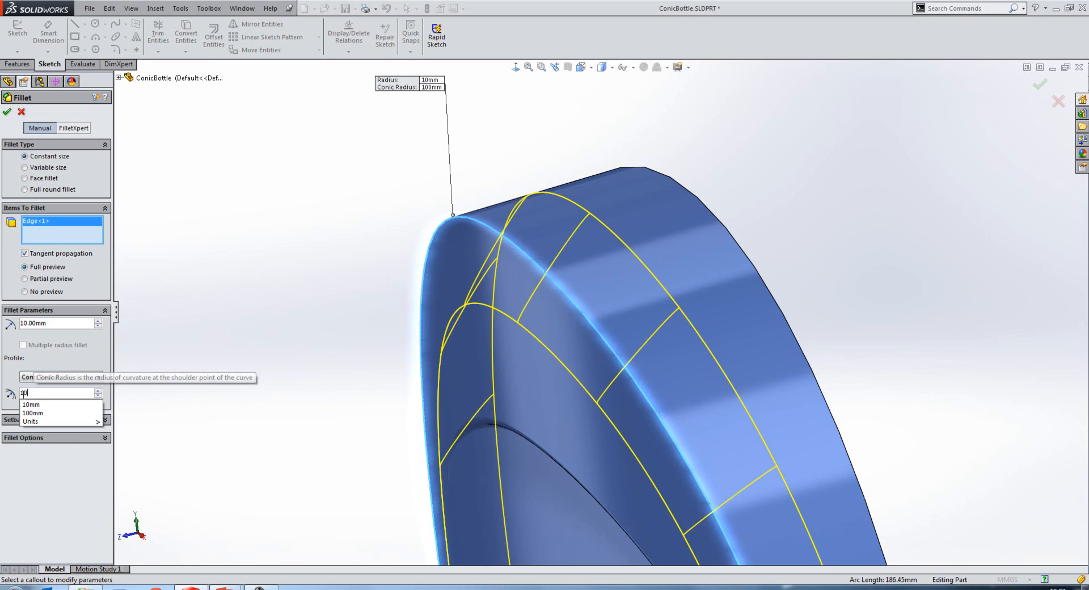
key(Return)
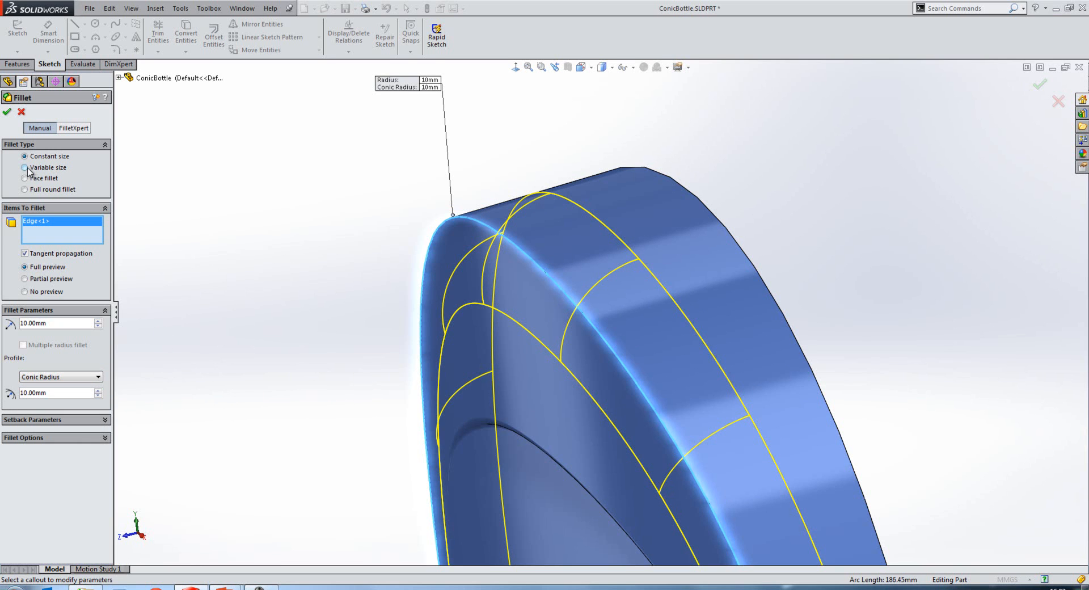
Change the fillet to variable size and activate the control point at the middle of the top arc
click(27, 168)
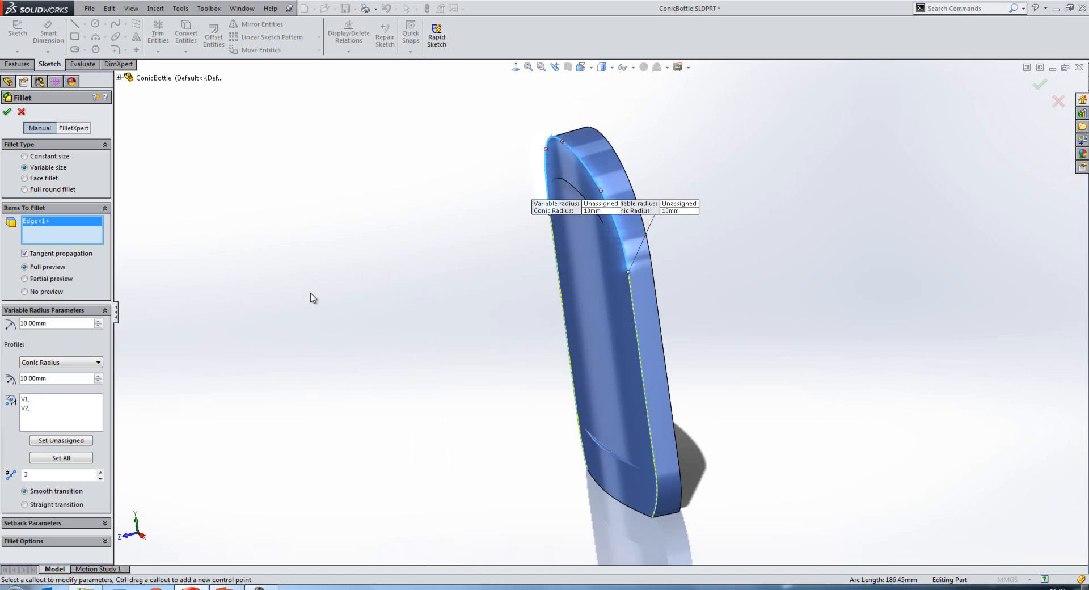
middle_drag(492, 272, 526, 264)
drag(520, 221, 459, 202)
click(593, 140)
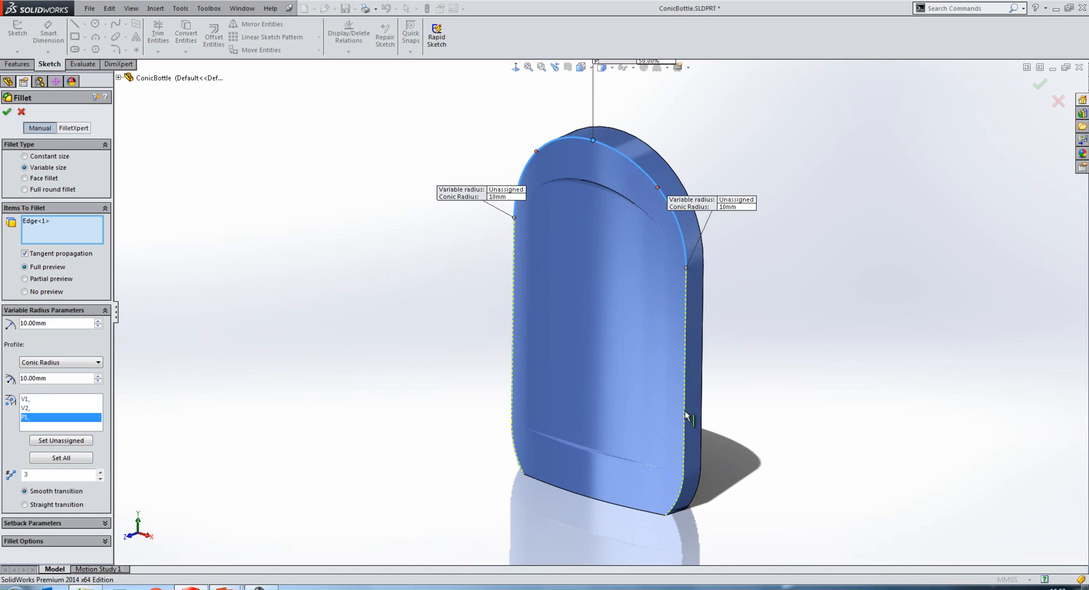
Add both lower corner edges of the front face to the variable fillet and move the overlapping callouts clear of the model
click(527, 475)
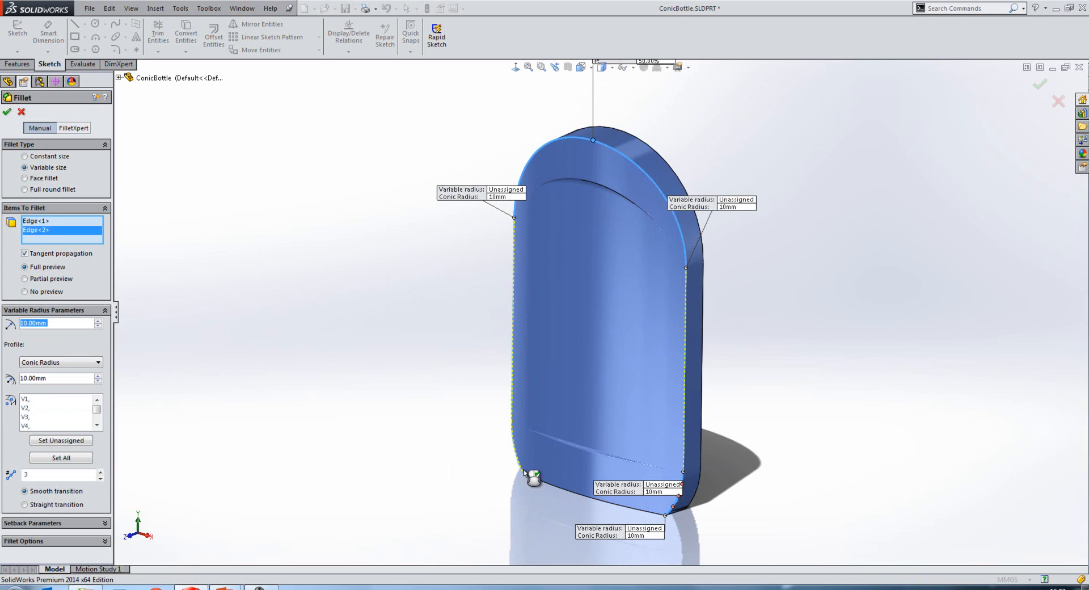
click(523, 480)
middle_drag(519, 485, 593, 492)
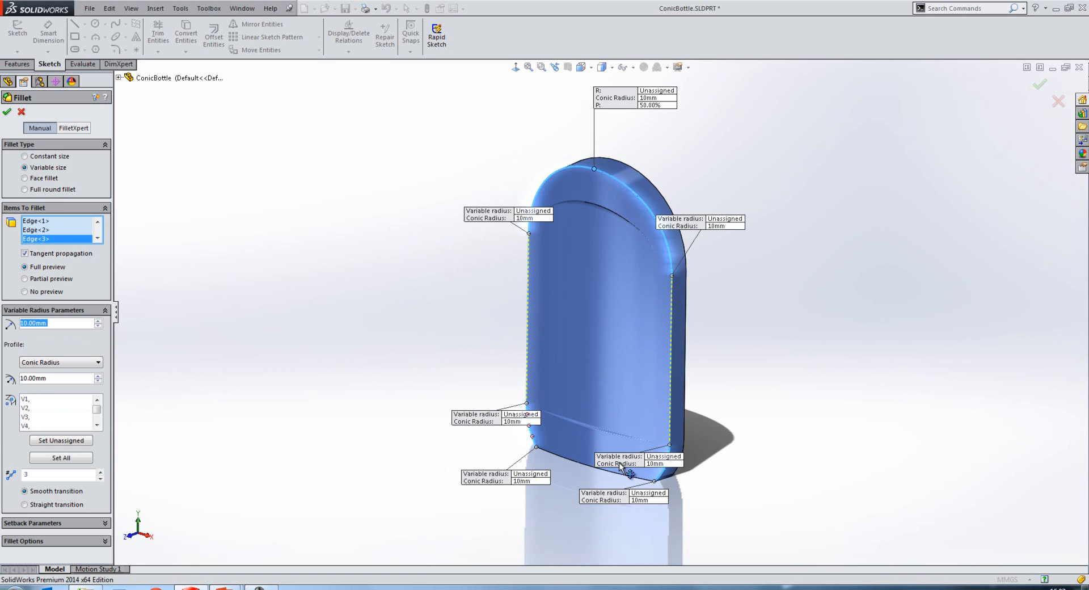
drag(621, 468, 785, 456)
drag(605, 502, 692, 528)
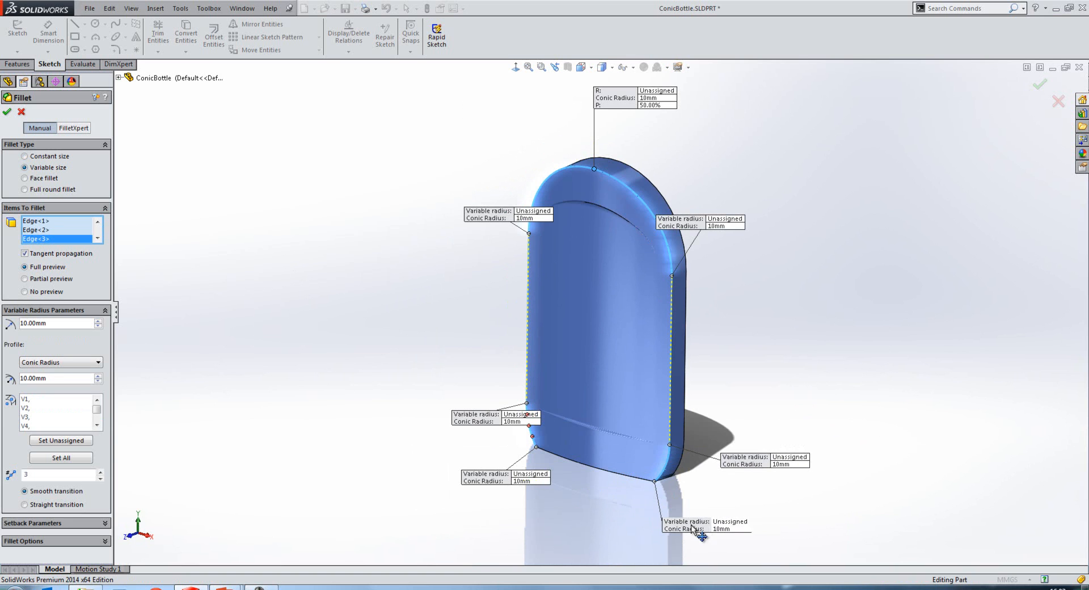
Assign the 10 mm radius to all fillet points and set the radius at the top arc's midpoint to 15 mm
click(61, 458)
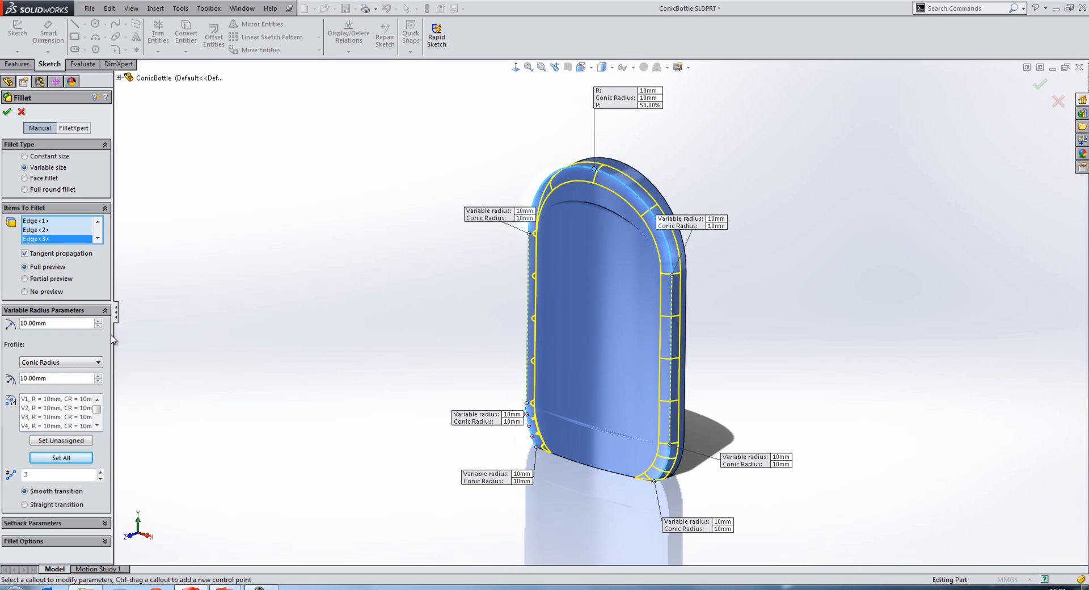
drag(642, 102, 636, 113)
click(643, 102)
text(15)
key(Return)
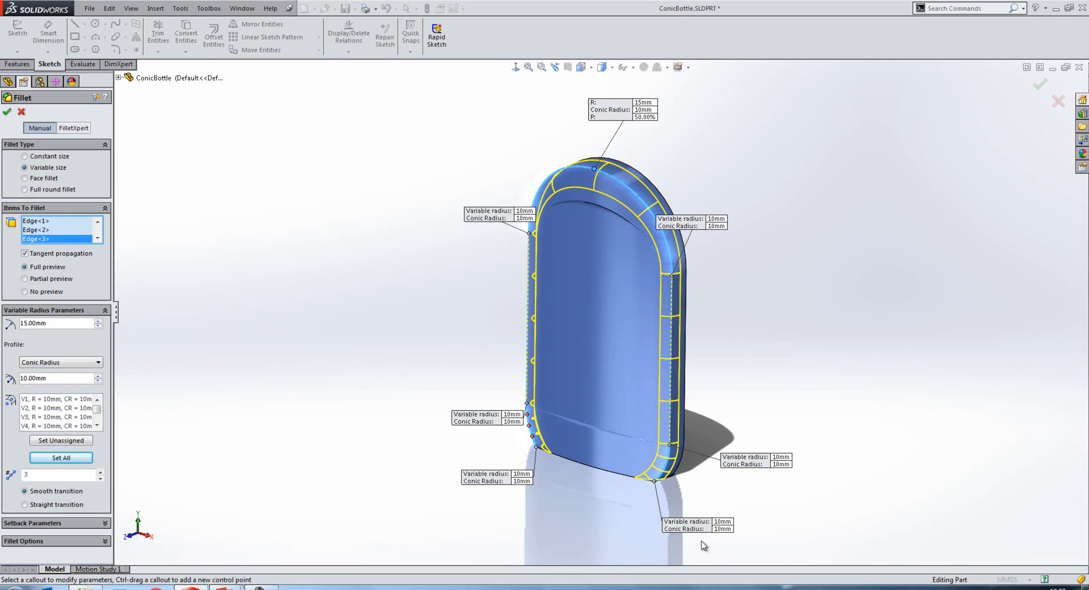
Set the conic radius to 5 mm at both bottom end points of the fillet and create the variable fillet
click(722, 530)
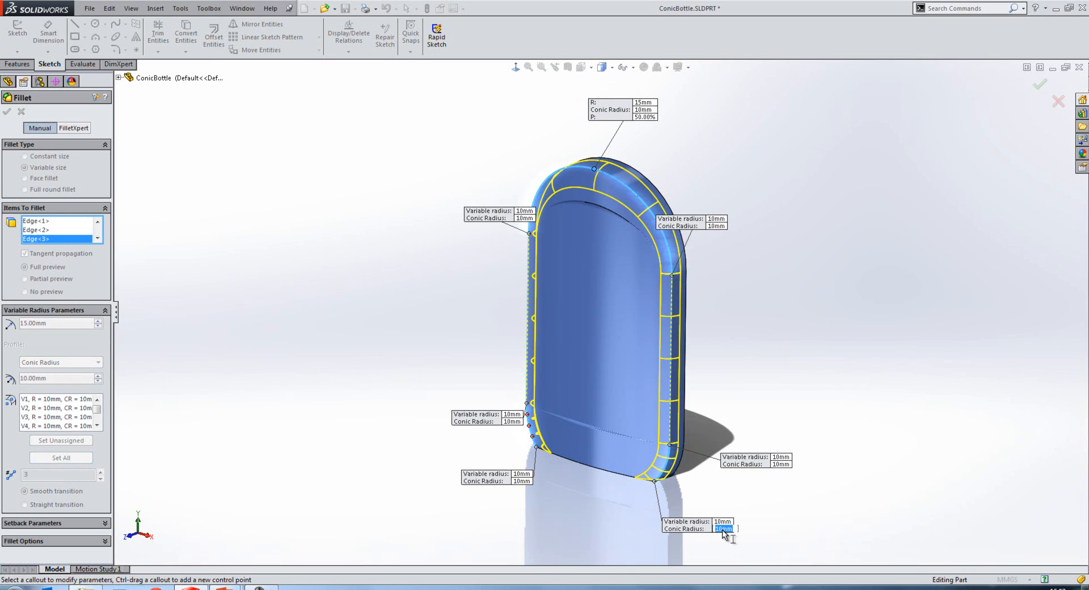
text(5)
key(Return)
click(521, 481)
text(5)
key(Return)
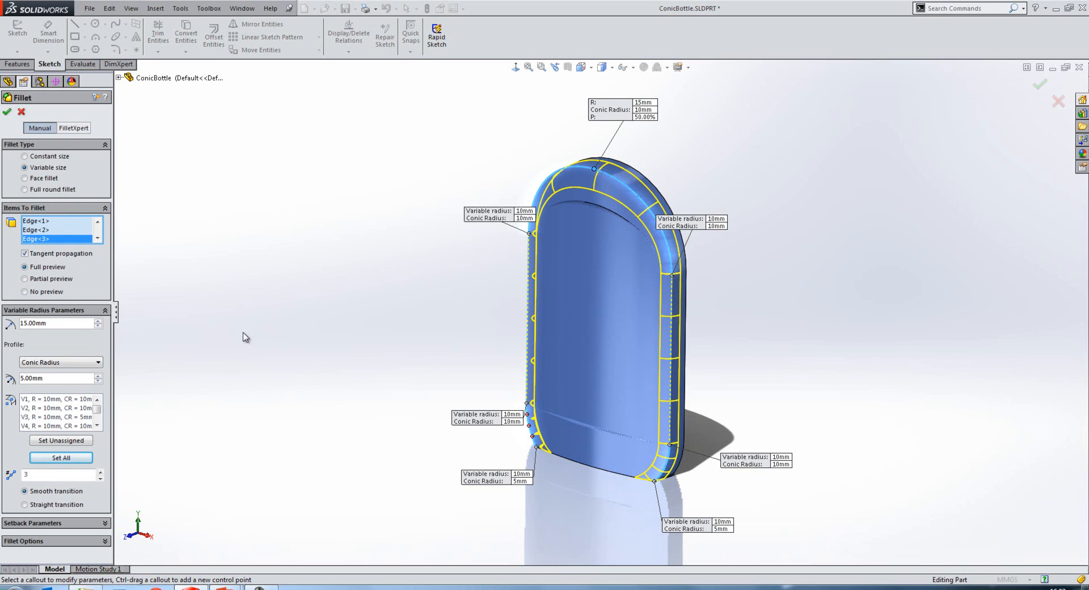
click(9, 114)
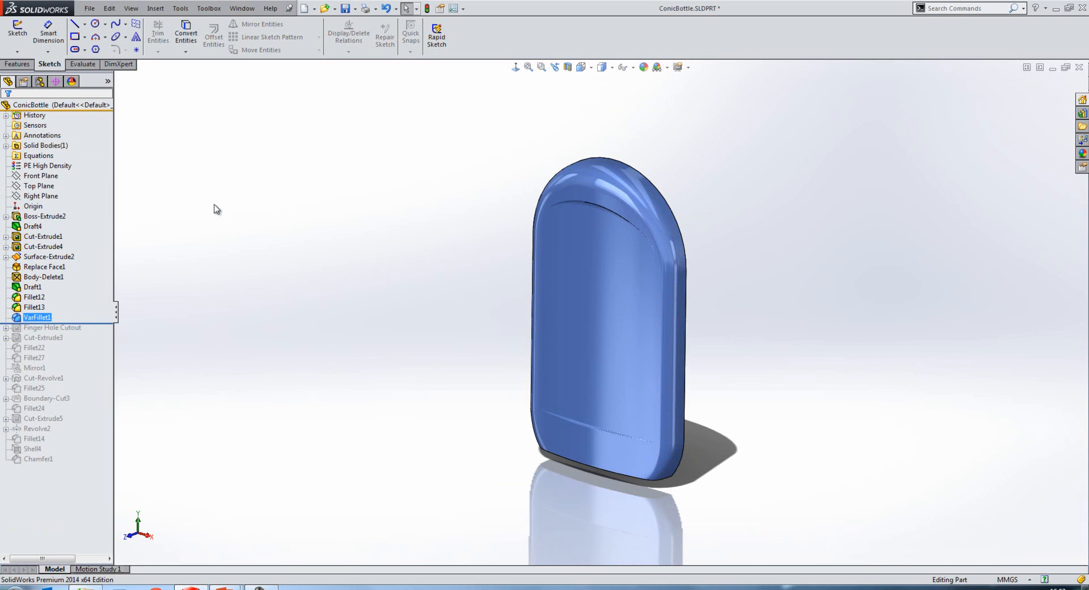
middle_drag(626, 232, 450, 351)
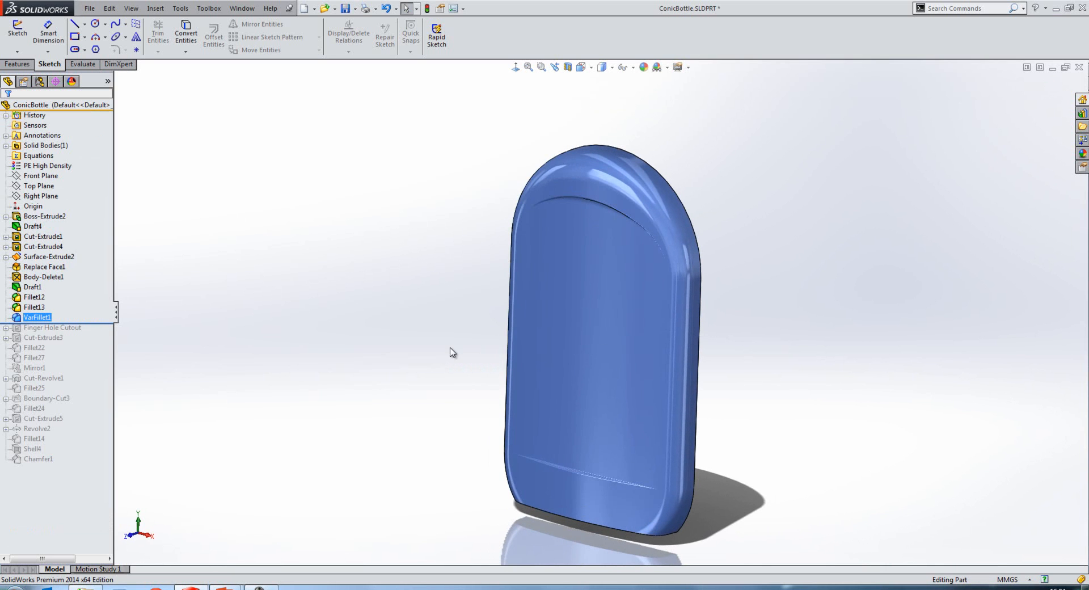
Start a face fillet between the bottle's lower front face and its bottom face
right_click(438, 352)
click(424, 362)
key(s)
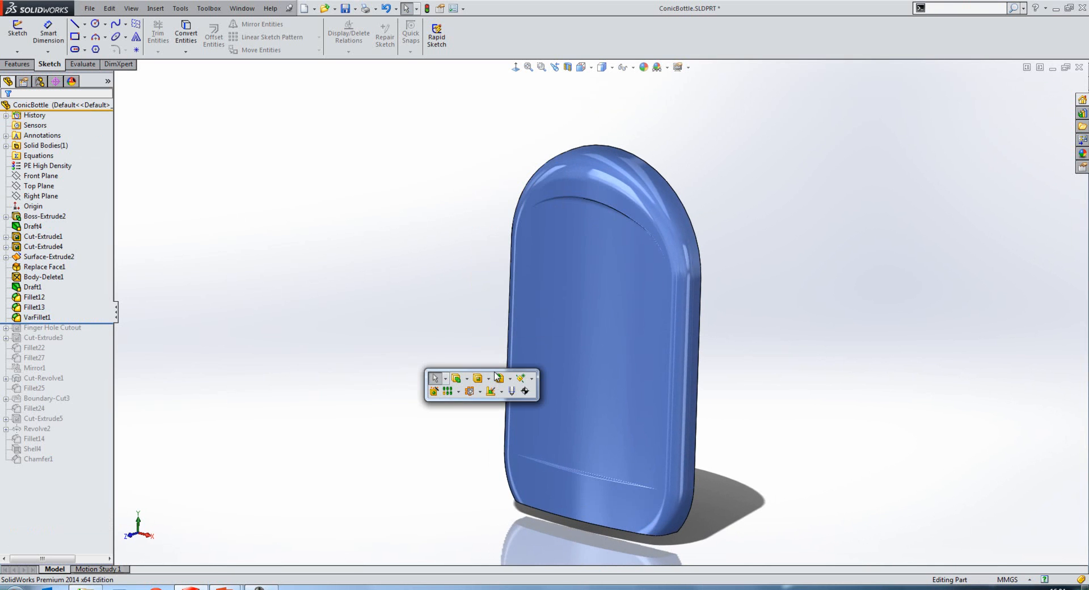
click(497, 377)
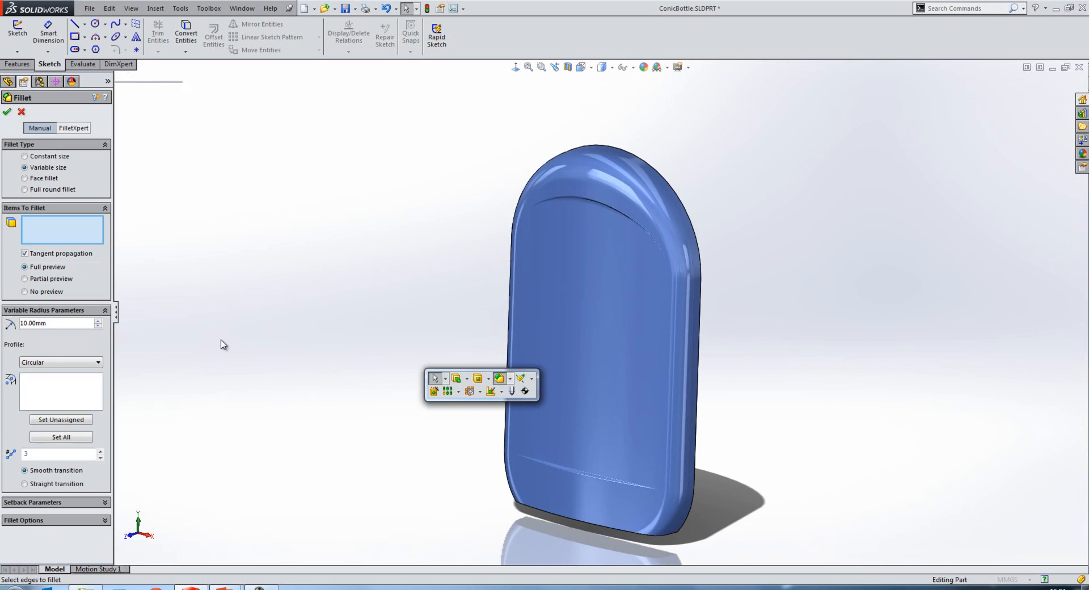
click(37, 180)
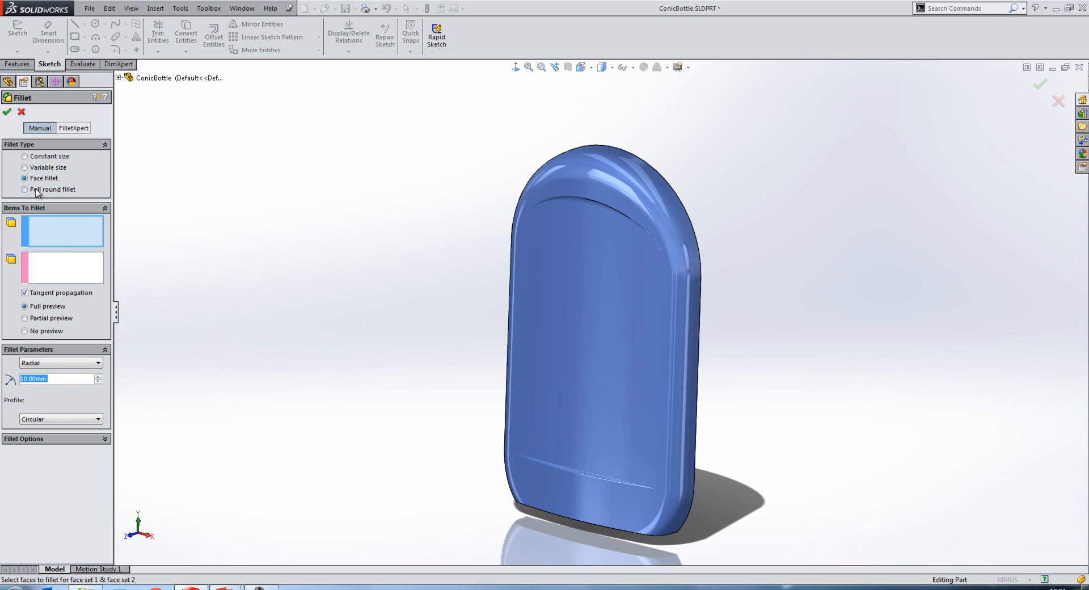
click(543, 479)
middle_drag(543, 478, 573, 403)
click(564, 507)
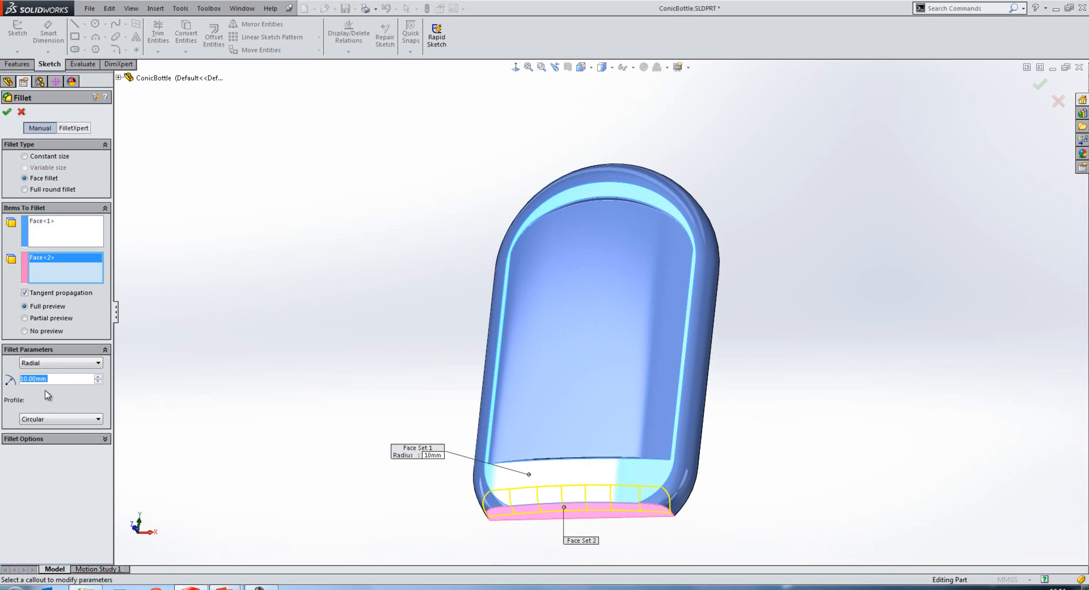
Set the face fillet's radius to 5 mm with a Conic Radius profile of 10 mm and create it
text(5)
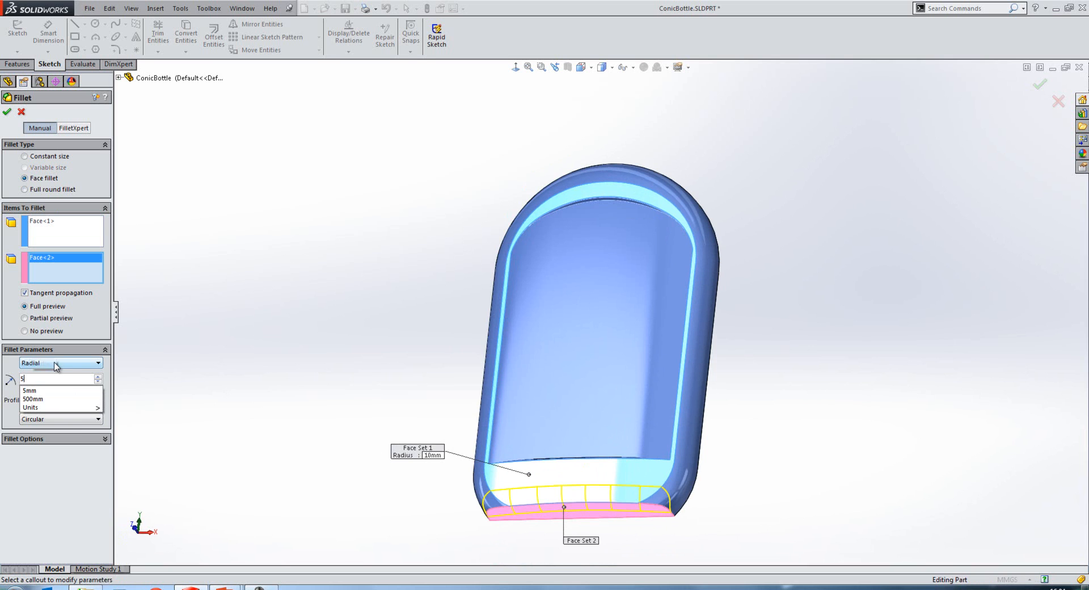
key(Return)
click(46, 420)
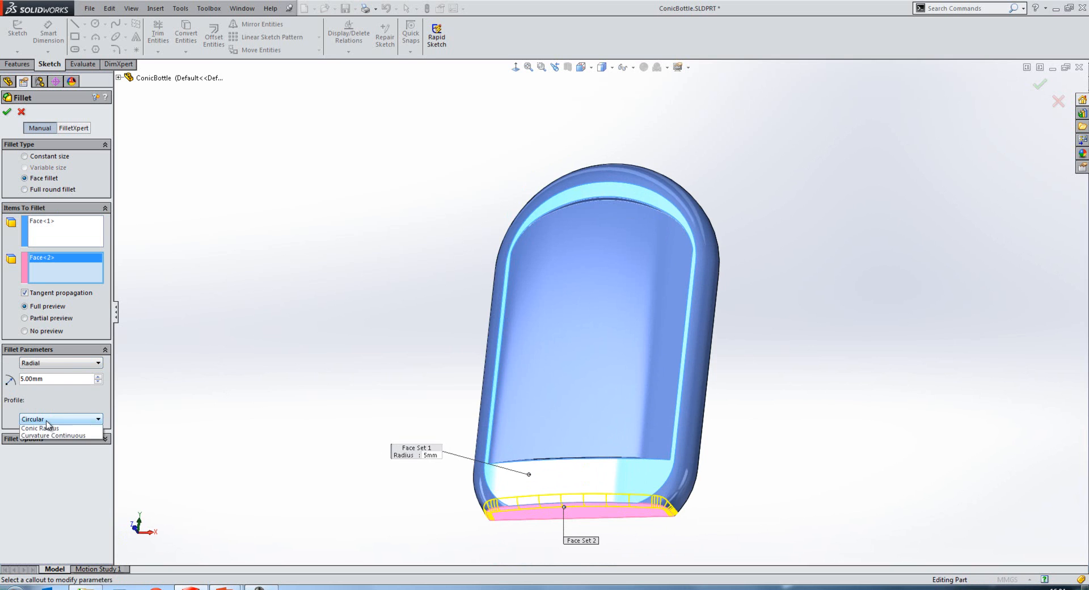
click(43, 444)
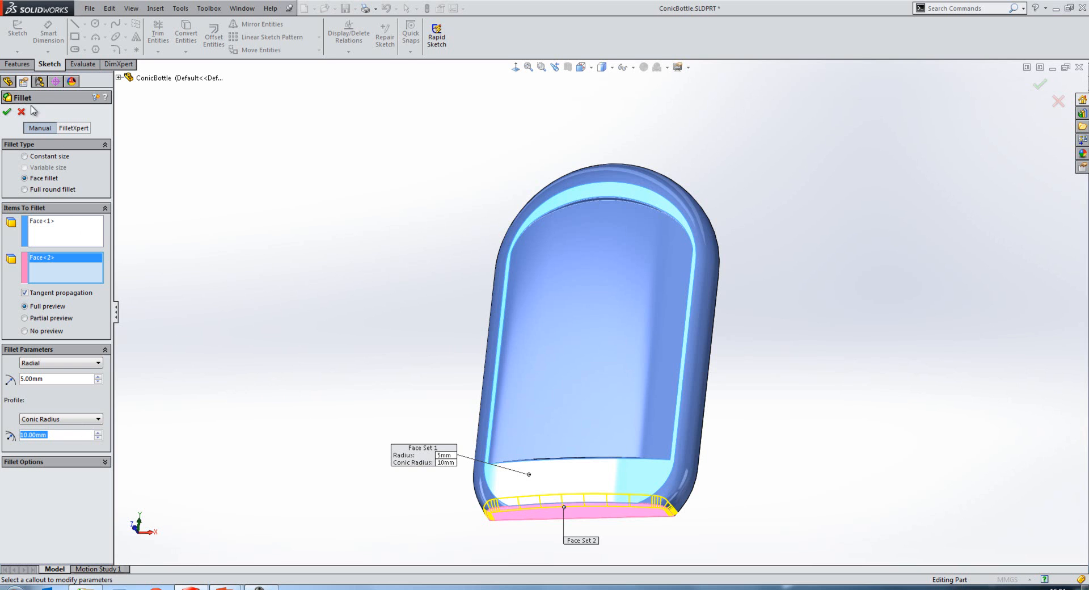
click(7, 113)
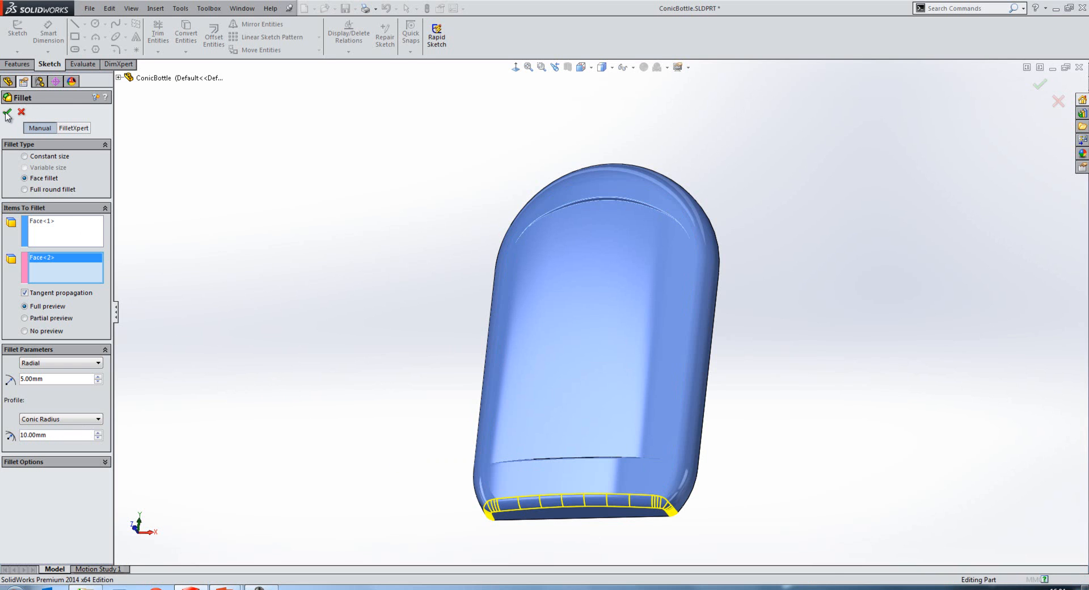
click(8, 115)
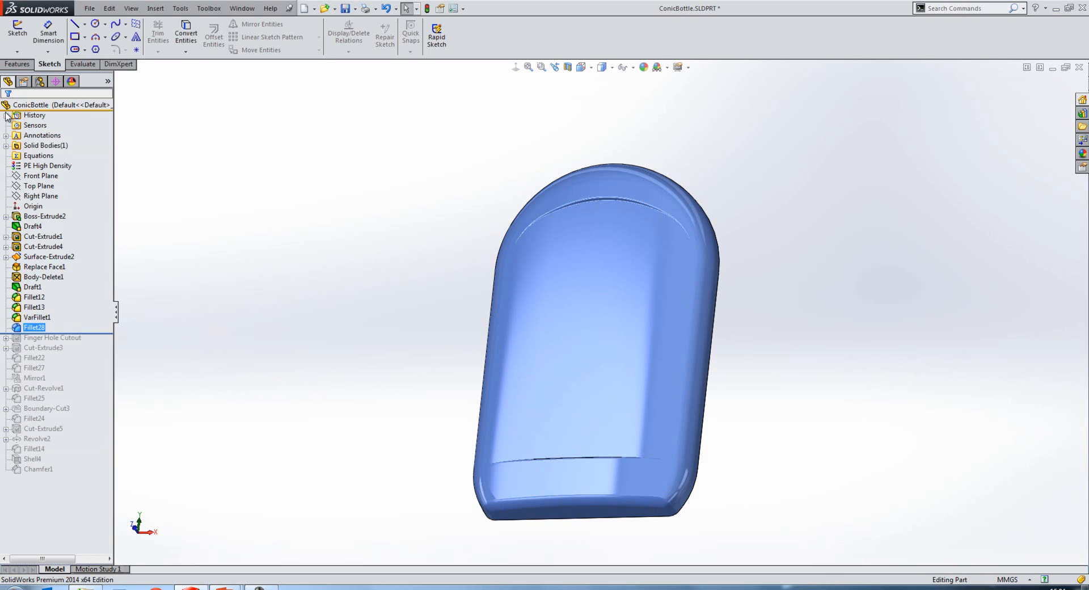
key(s)
click(376, 241)
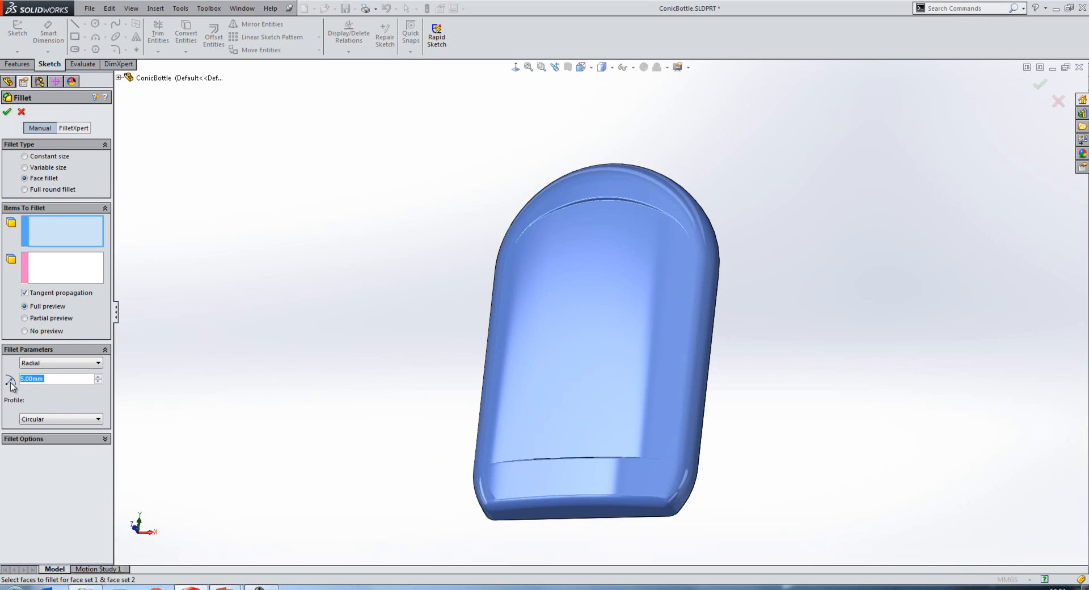
click(32, 364)
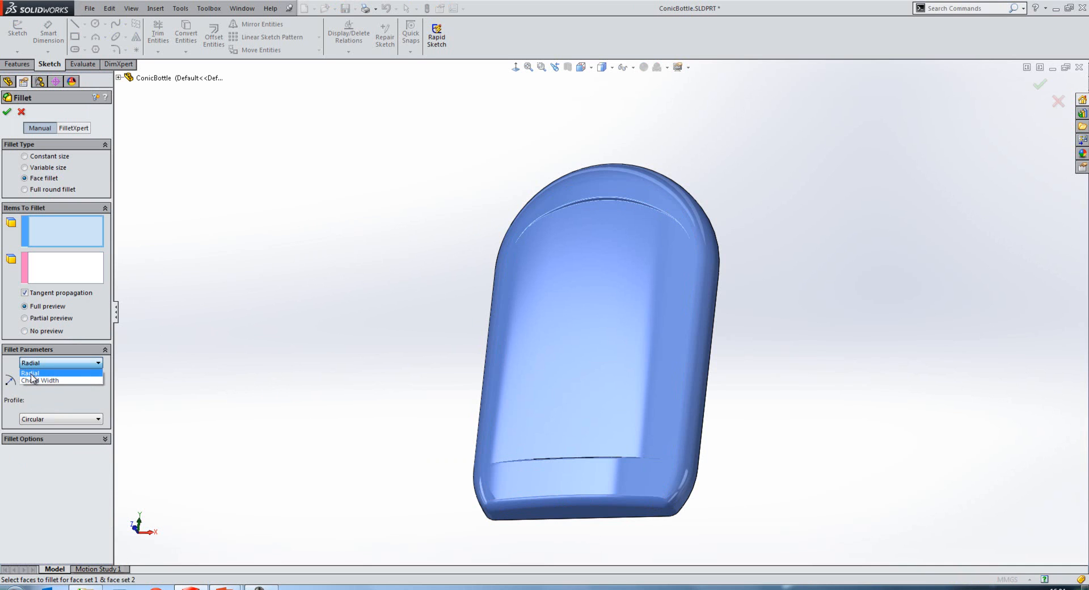
click(32, 372)
click(44, 365)
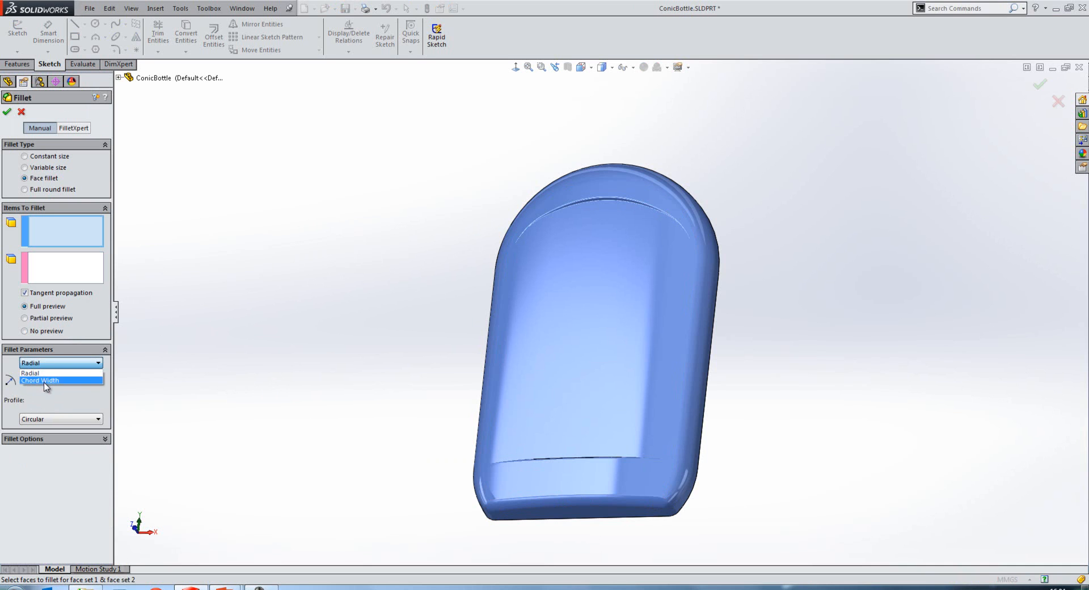
click(45, 381)
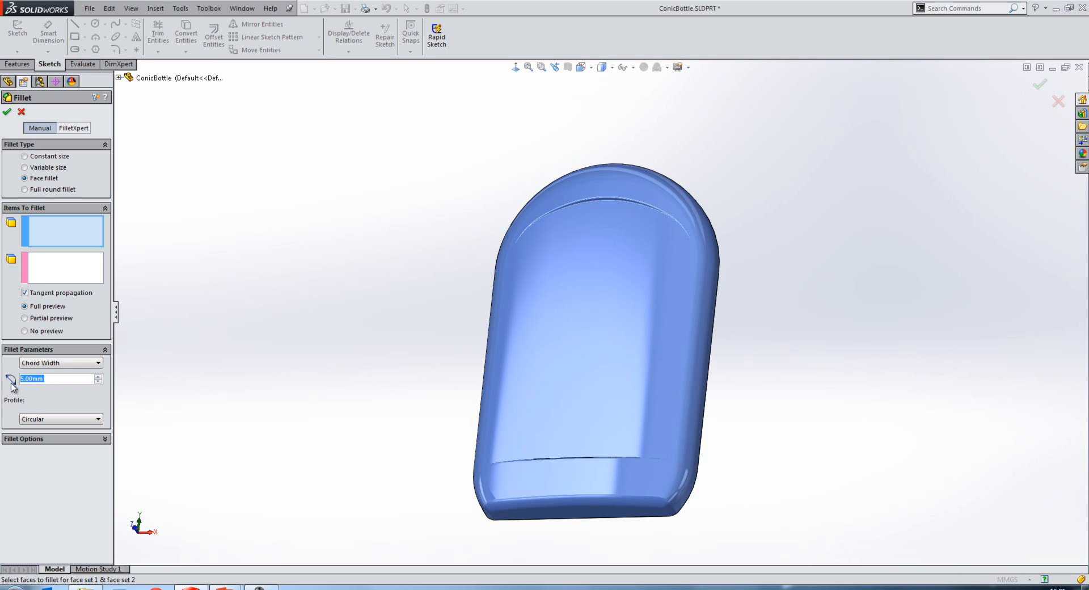
click(7, 111)
Roll the feature history forward to the end and show the complete bottle in isometric view
right_click(72, 322)
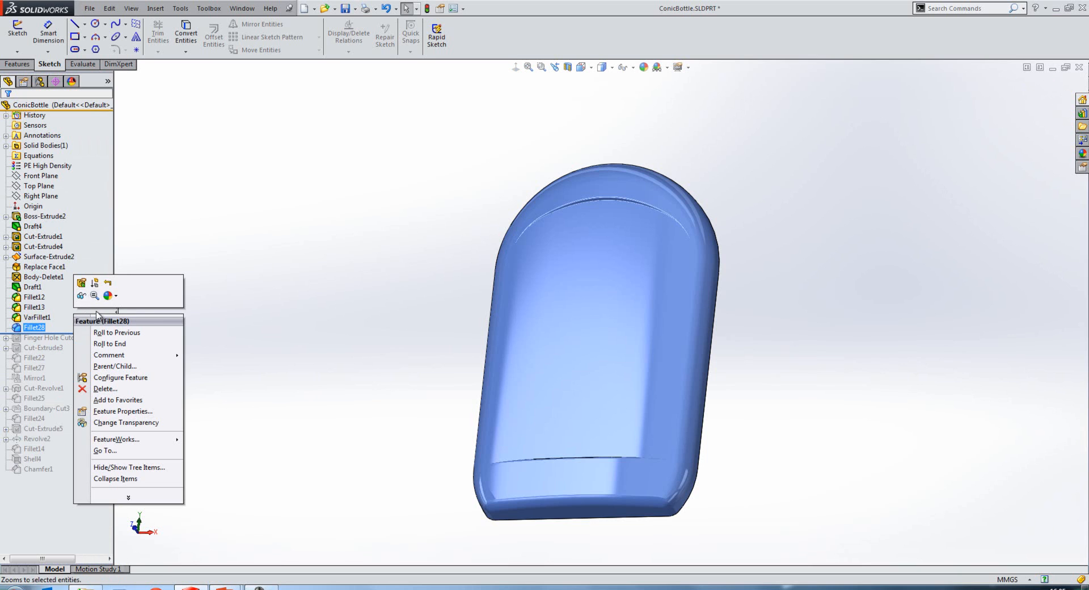
click(95, 341)
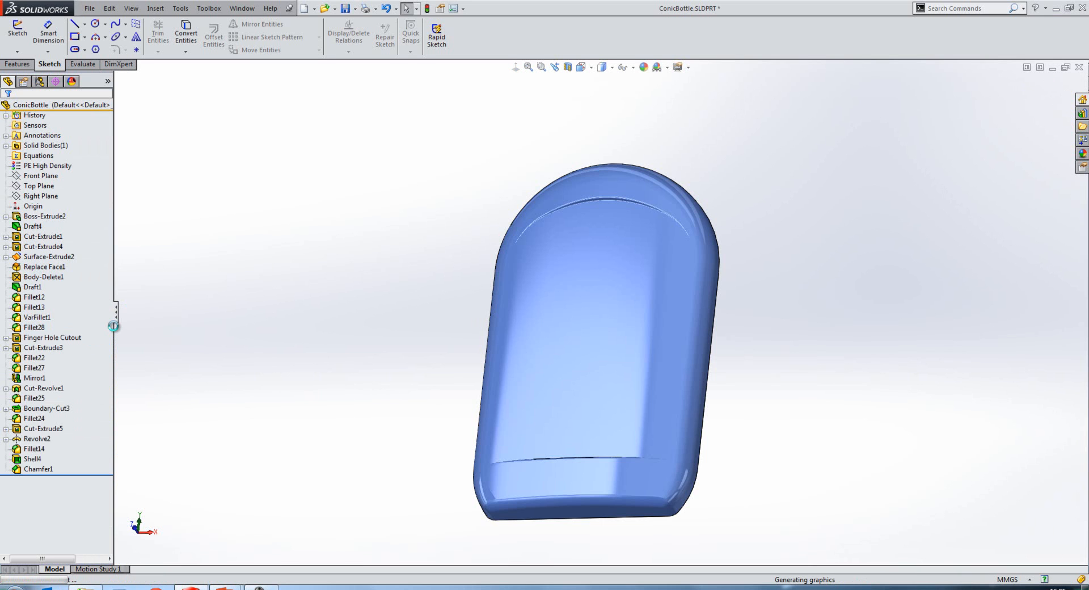
key(ctrl+7)
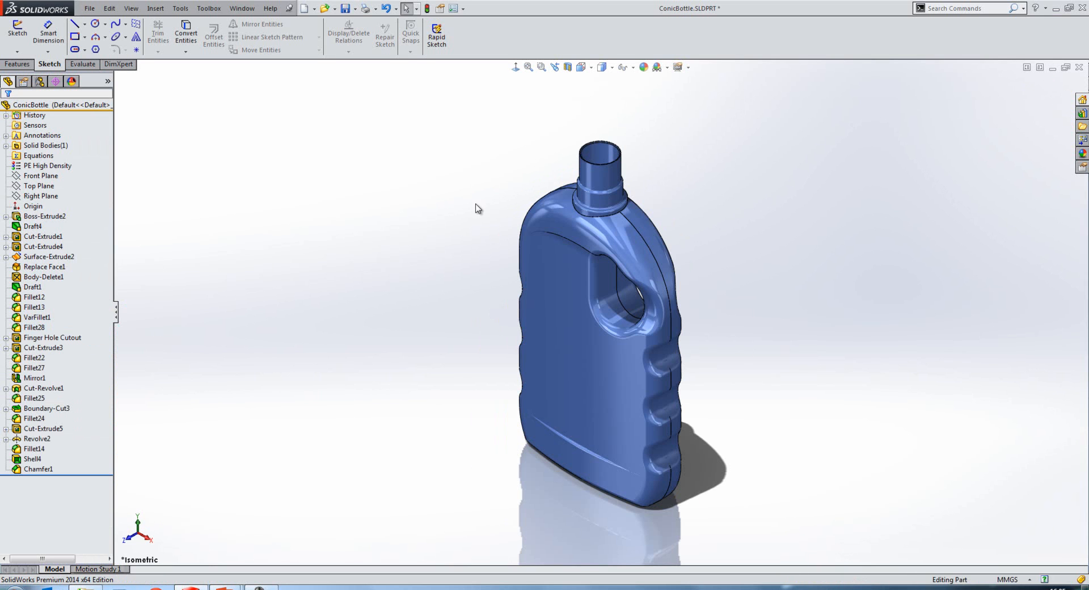
Create a 5 mm face fillet between the neck's lower cylindrical face and the collar's top face, with a 1 mm conic radius
key(s)
click(508, 214)
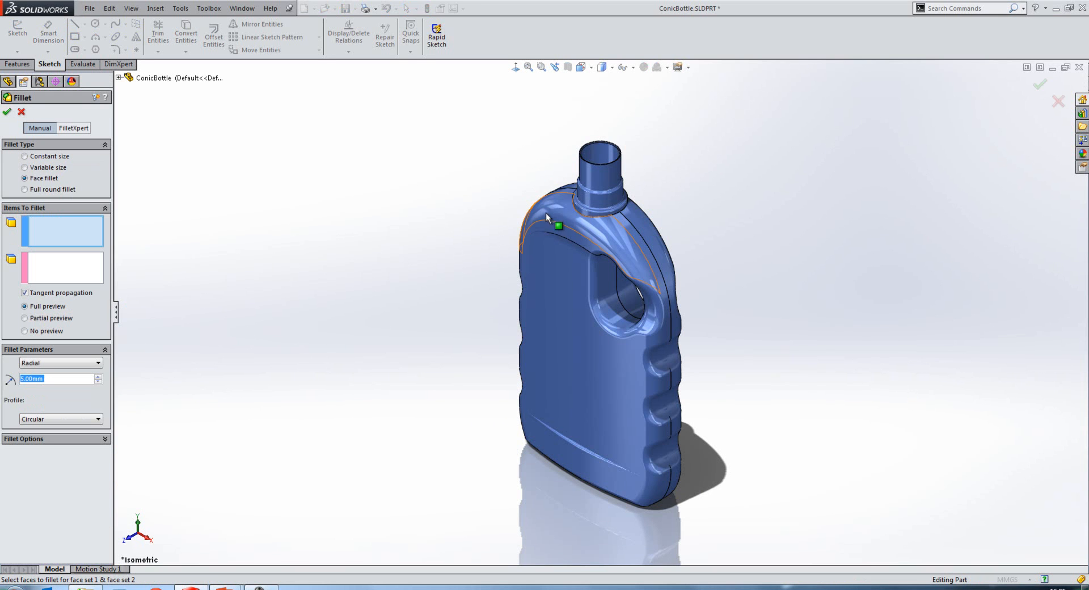
scroll(593, 207, down, 4)
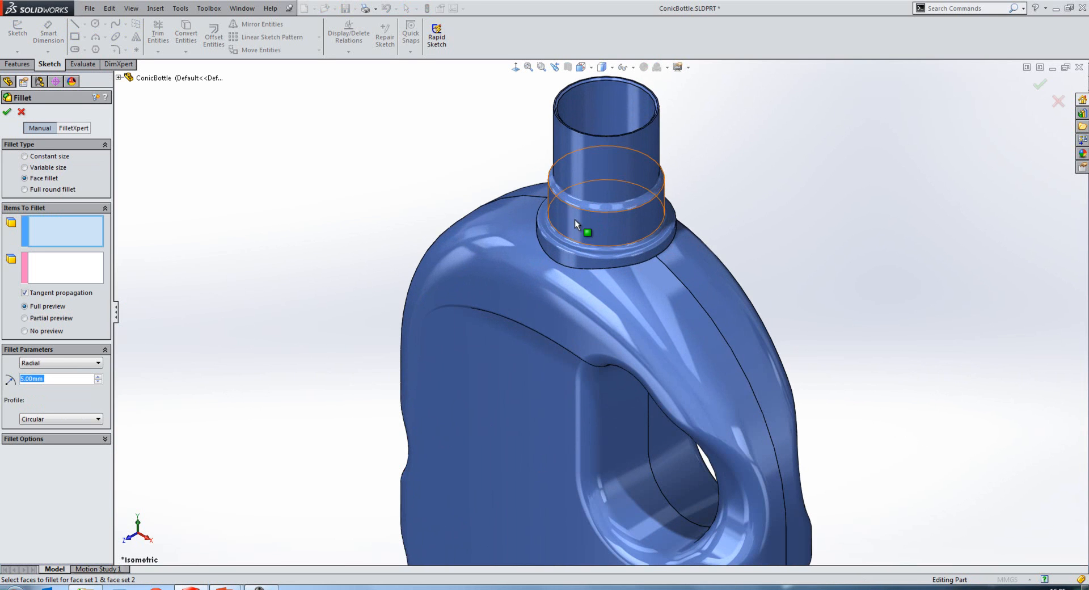
click(574, 219)
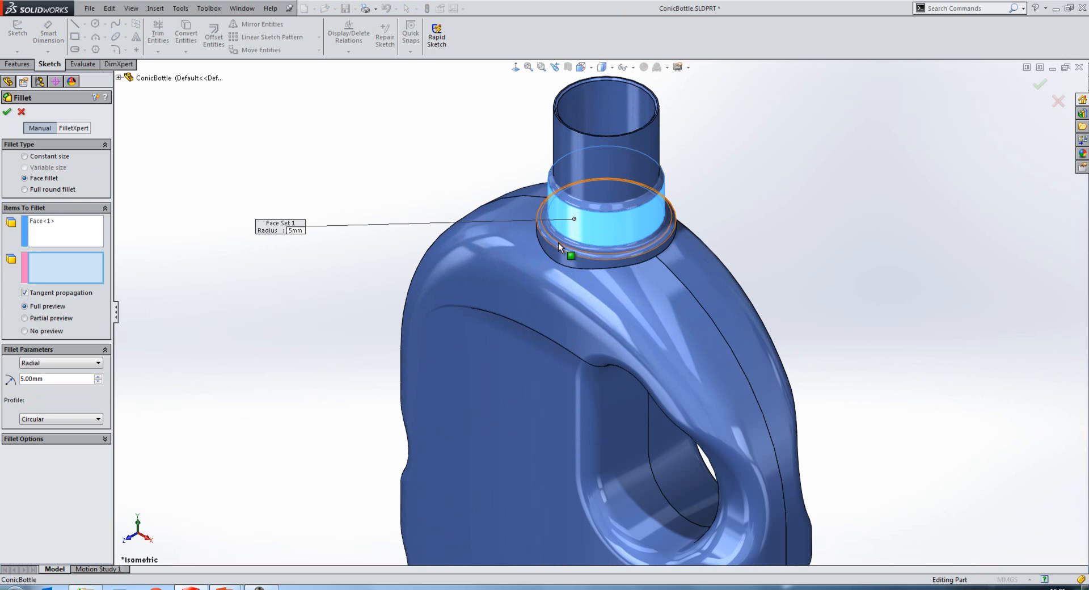
click(558, 243)
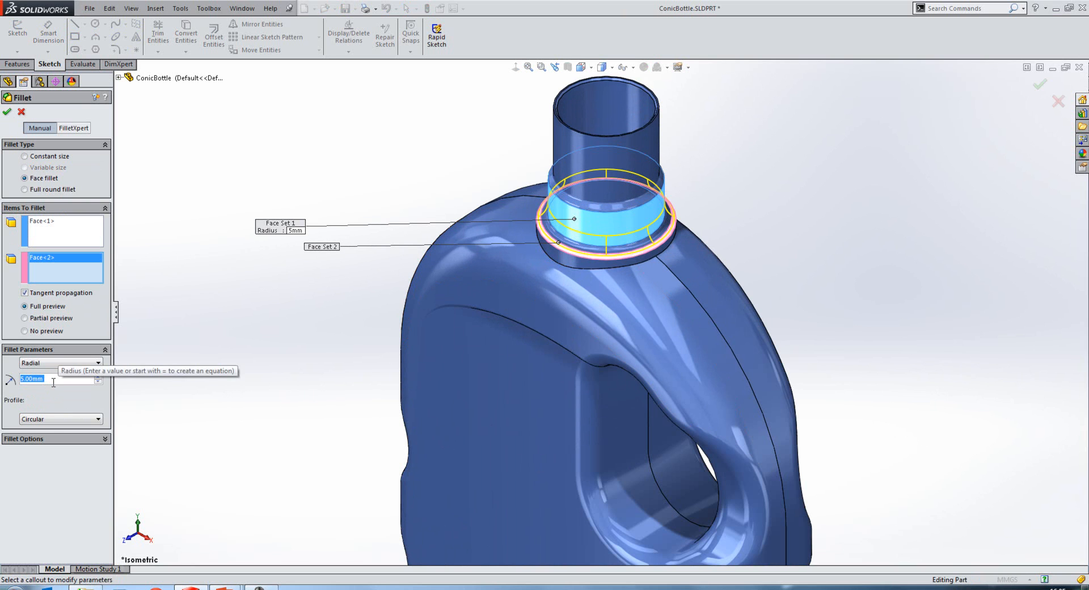
click(54, 419)
click(47, 444)
text(1)
click(8, 112)
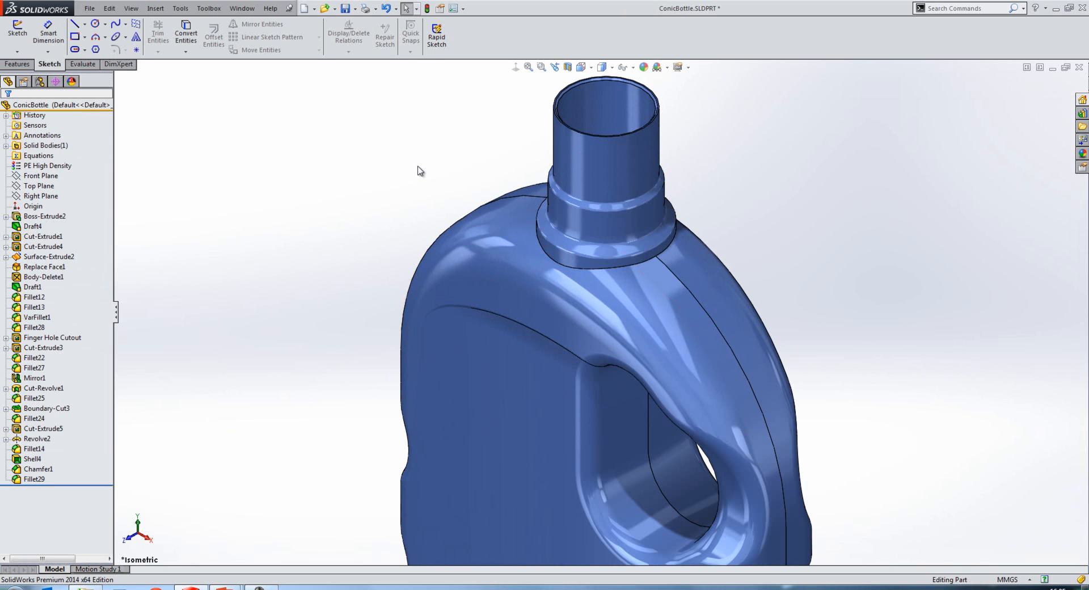
Create a constant size 5 mm fillet on the collar's outer side face, using a Conic Radius profile of 1 mm
key(s)
click(502, 203)
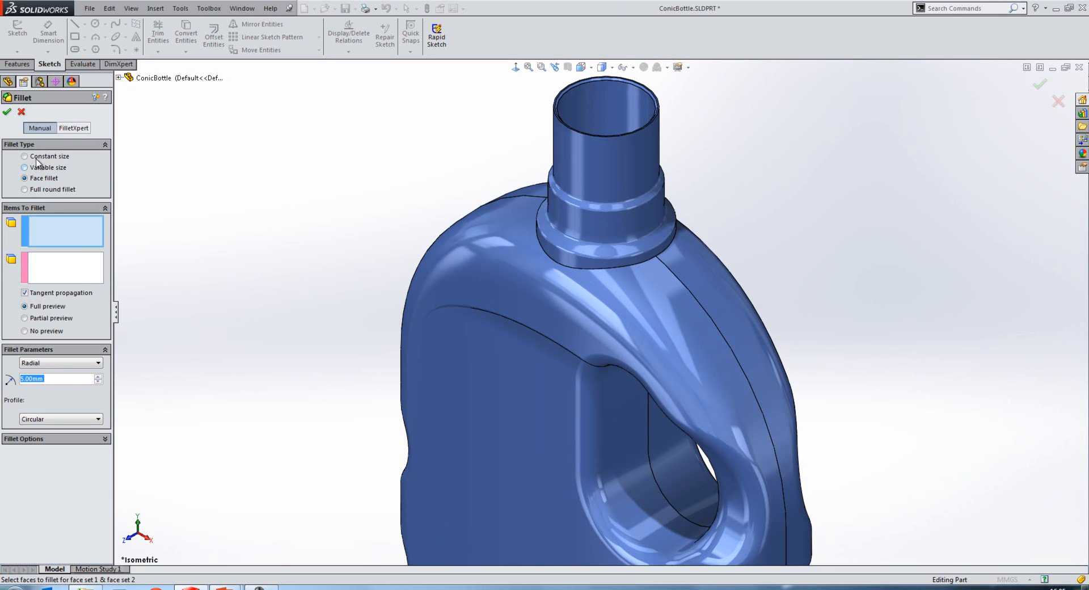
click(34, 156)
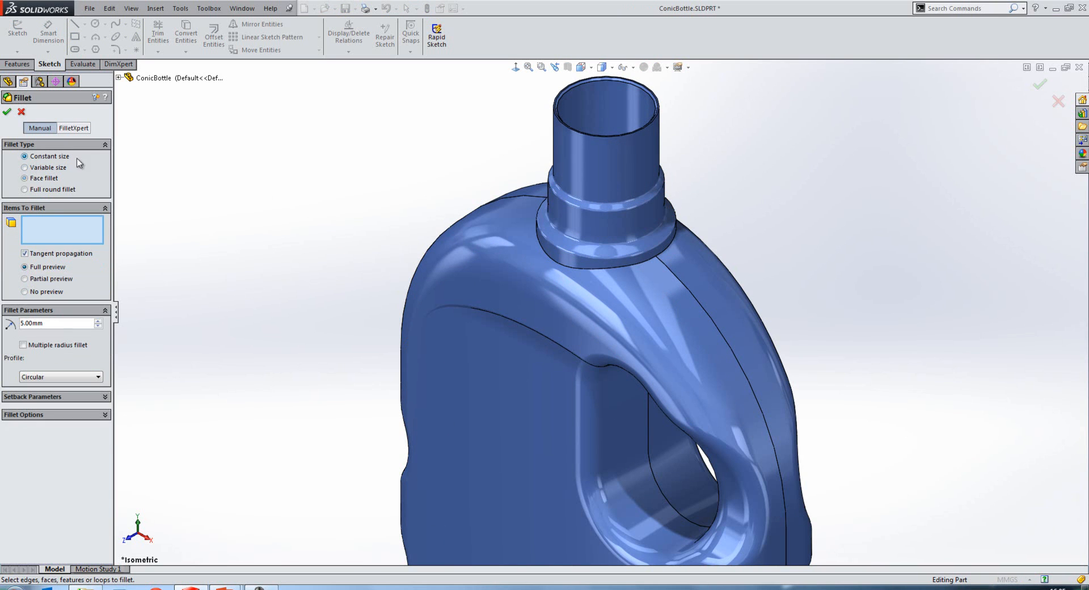
click(563, 255)
click(50, 377)
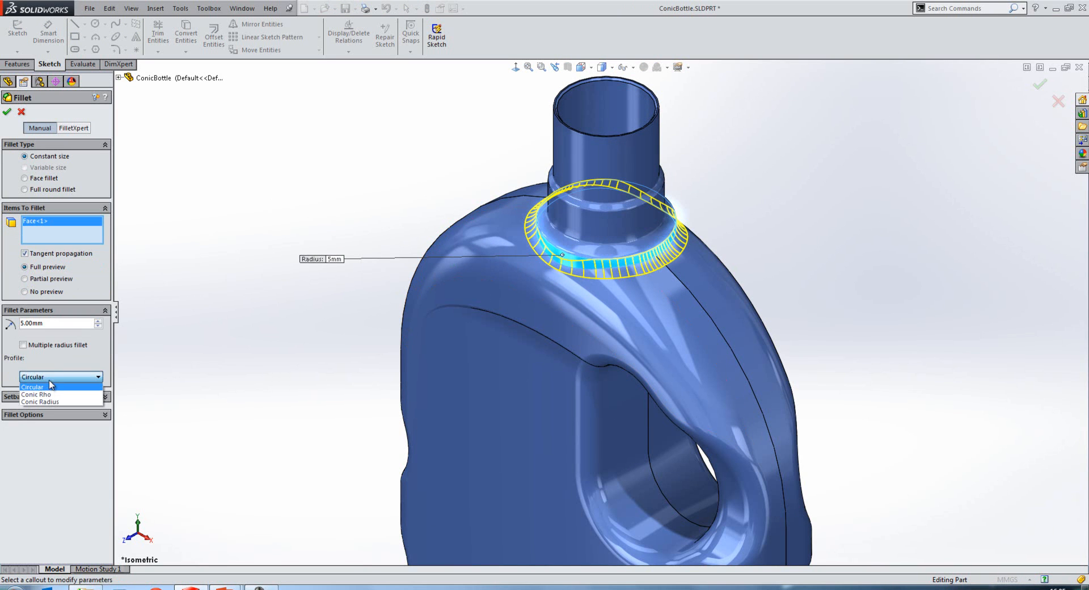
click(49, 403)
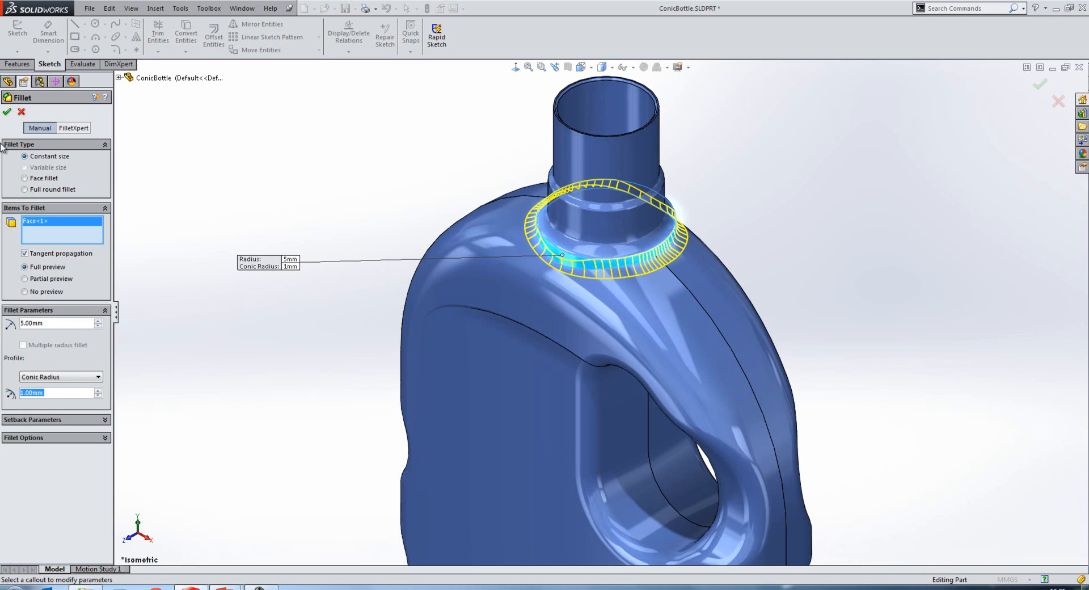
click(7, 111)
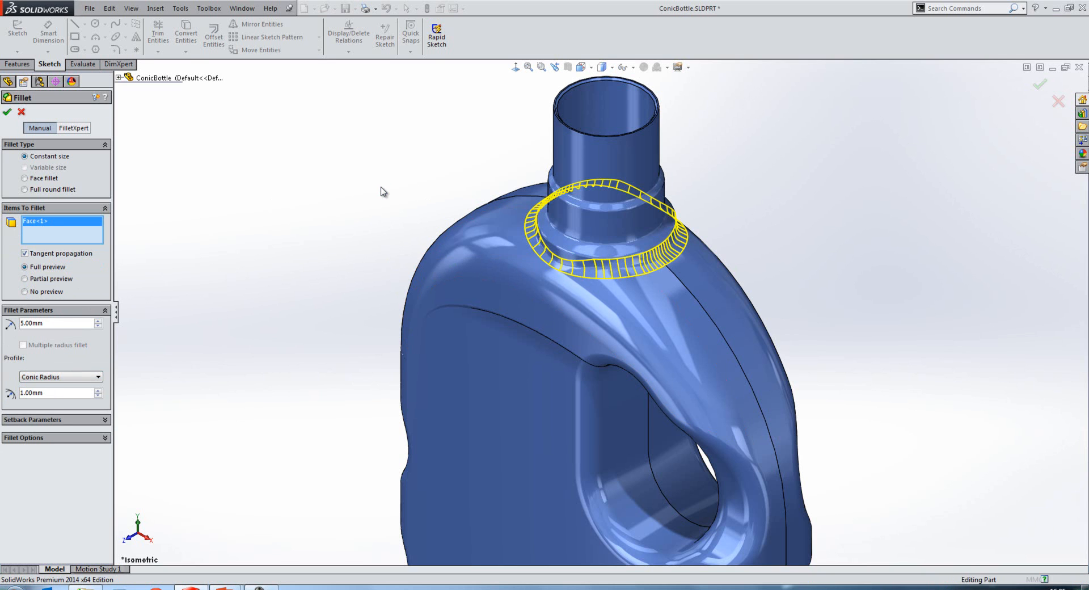
key(f)
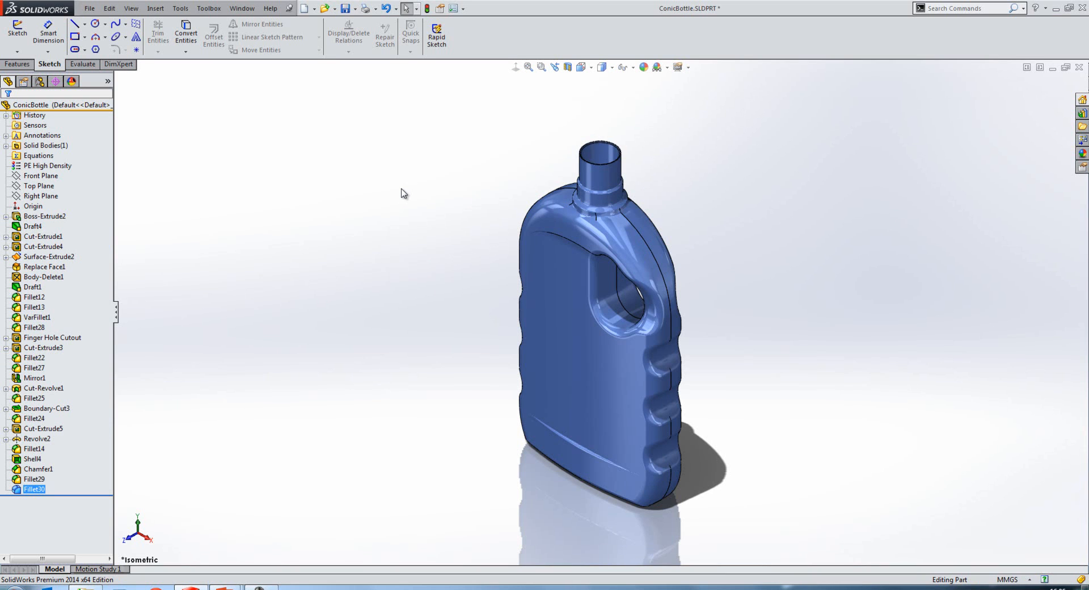
key(alt+Tab)
key(alt+Tab)
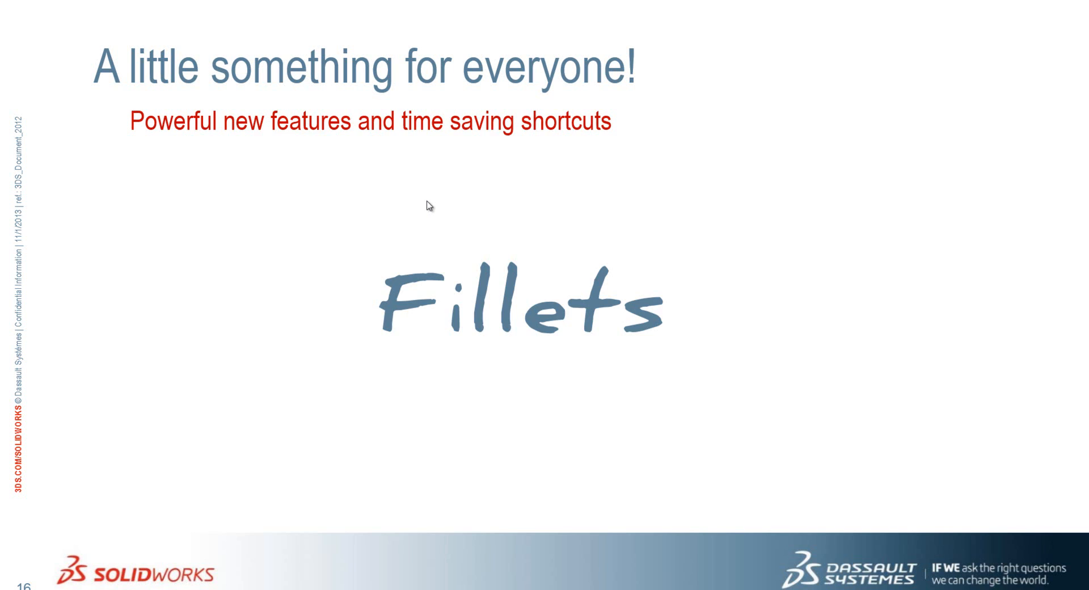
click(428, 205)
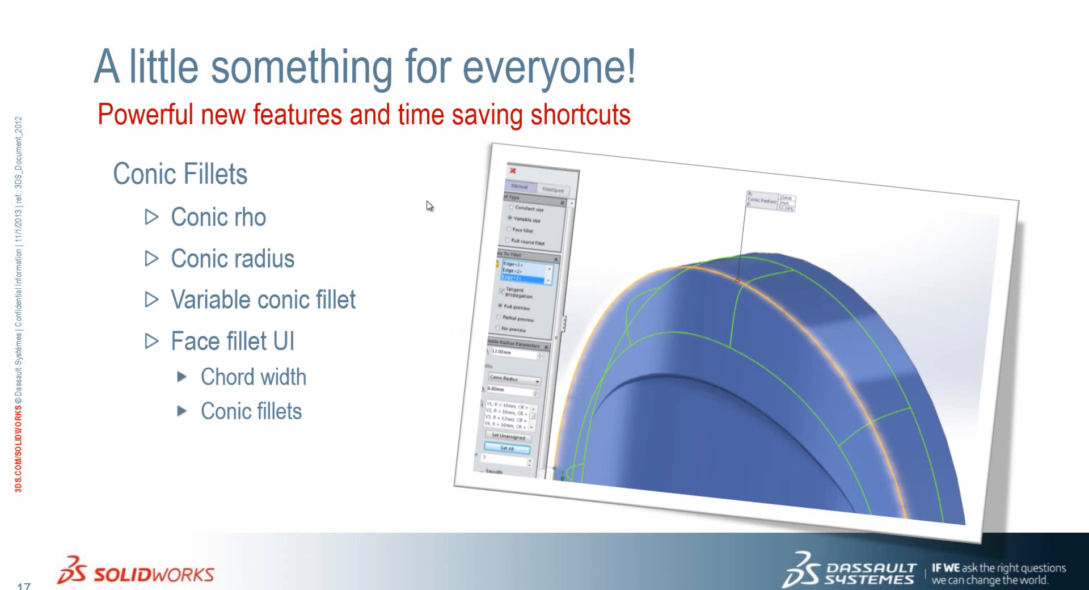
click(347, 108)
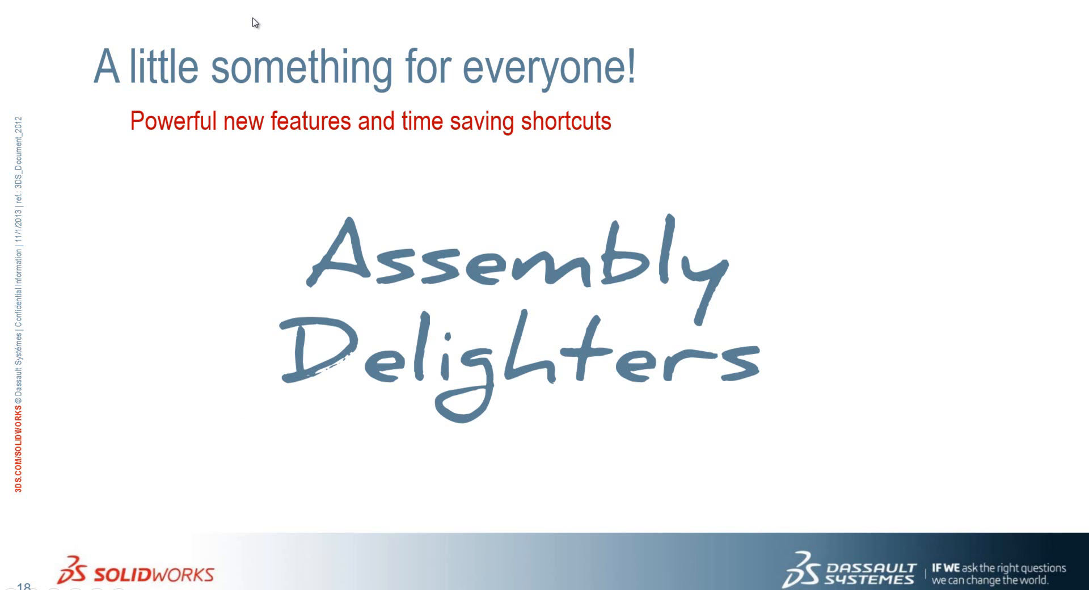